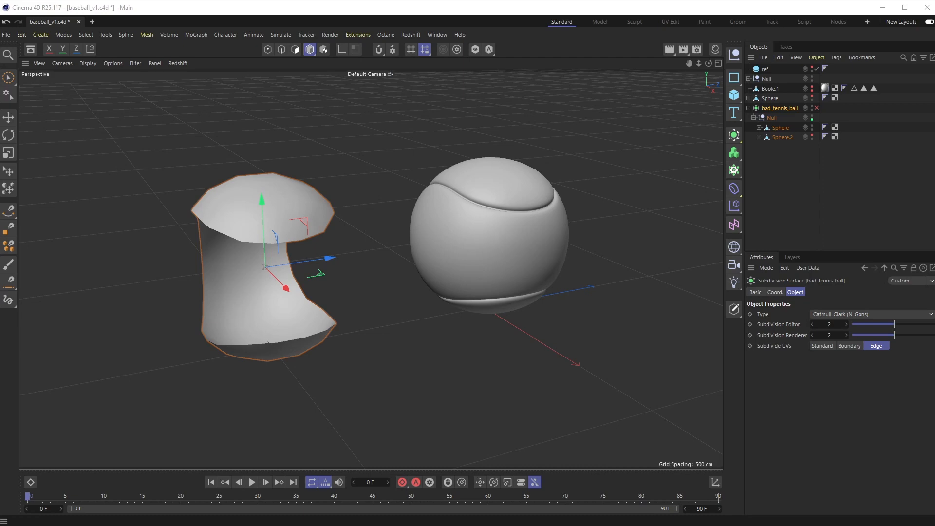
Show both pieces of bad_tennis_ball with its Subdivision Surface enabled and examine the ball's shape and seam from several angles.
left_click_drag(485, 235, 382, 274, "alt")
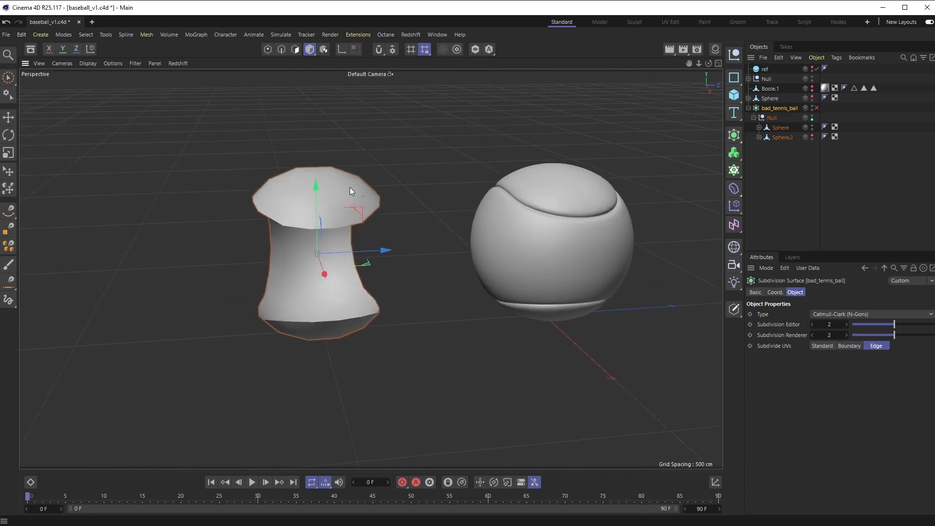
left_click_drag(467, 265, 589, 258, "alt")
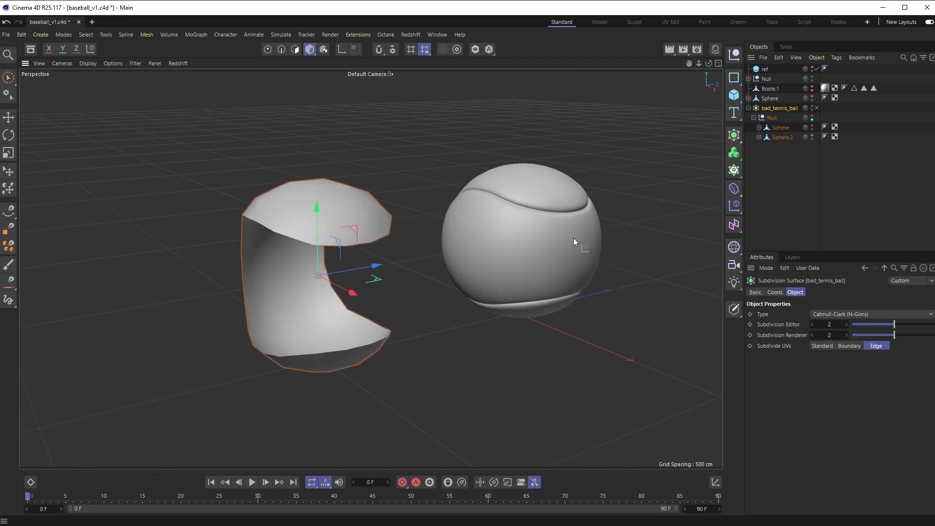
mouse_move(373, 210)
left_mouse_down("alt")
mouse_move(246, 224)
mouse_move(362, 215)
left_mouse_up("alt")
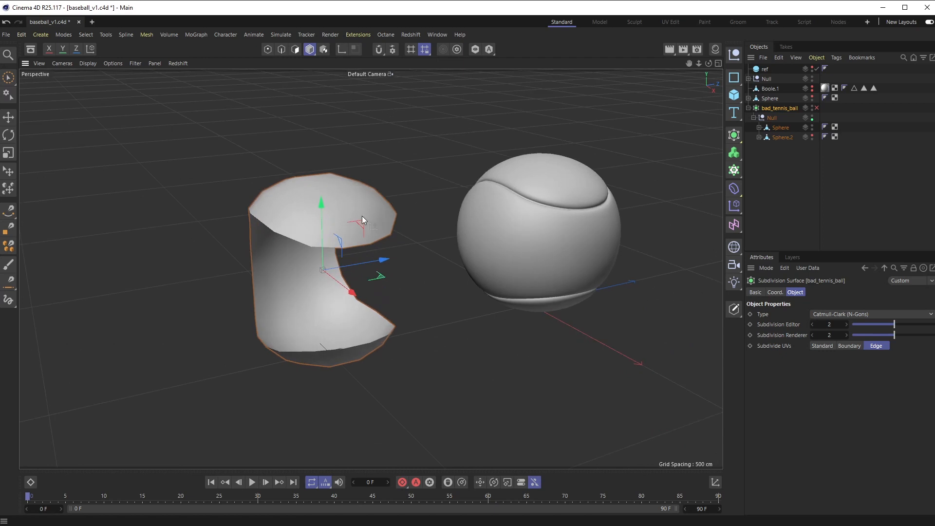
left_click(811, 127)
left_click(812, 136)
left_click(817, 107)
left_click_drag(428, 175, 531, 226, "alt")
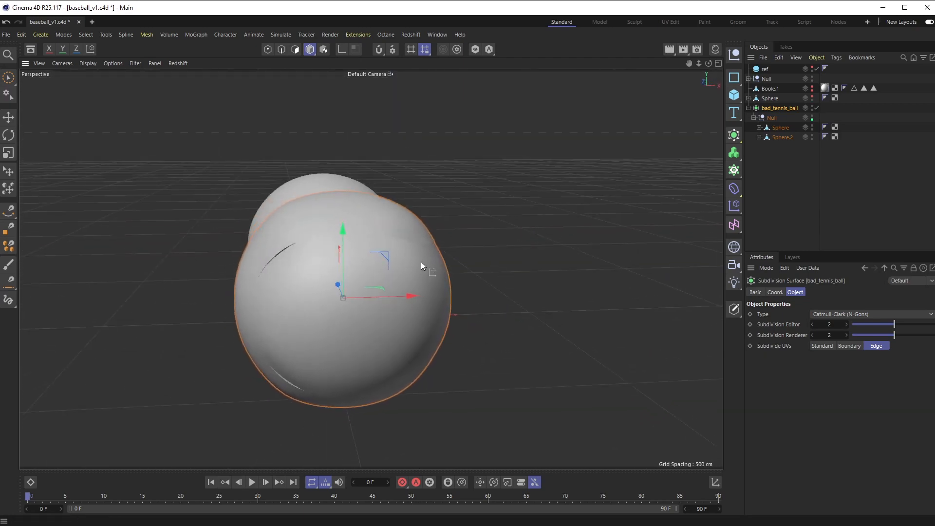
left_click_drag(441, 242, 696, 161, "alt")
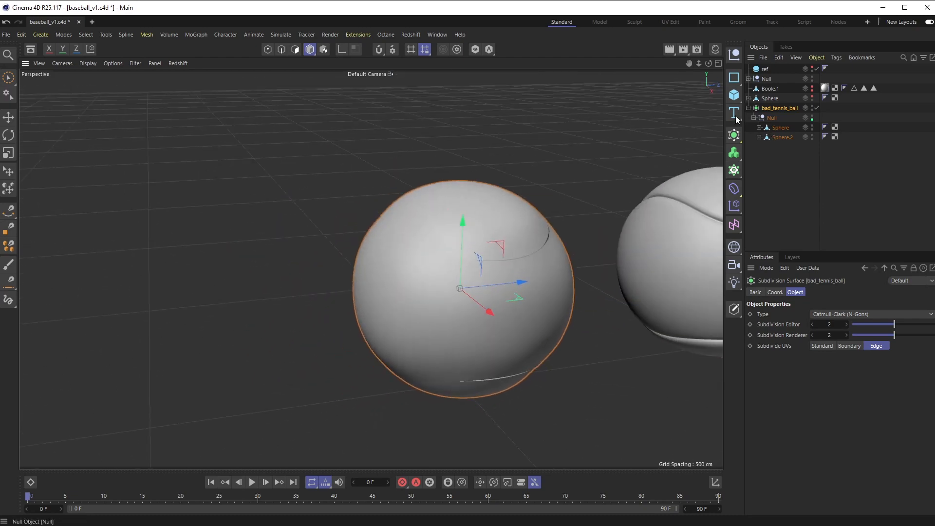
left_click_drag(511, 228, 348, 193, "alt")
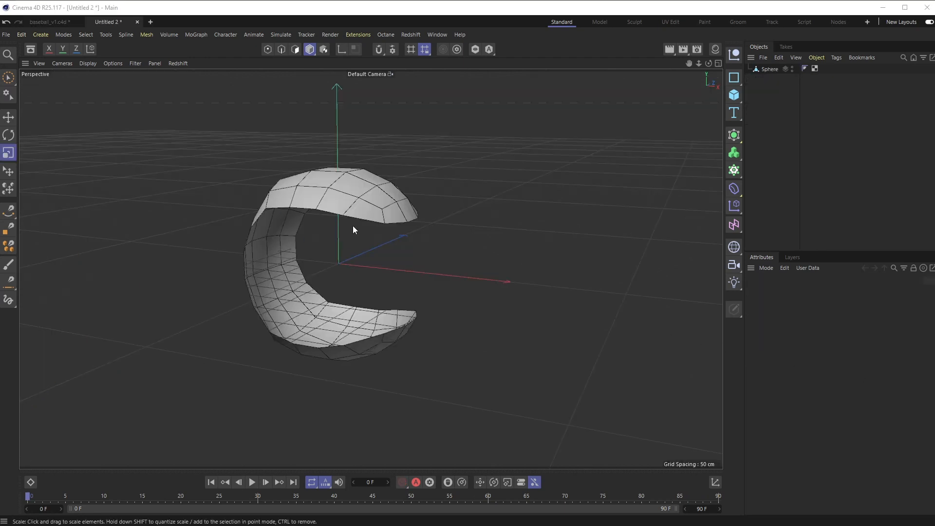
Add a comparison sphere with a radius of about 164 cm over the C-shaped piece, set its type to Hexahedron, and delete it.
left_click_drag(336, 231, 842, 145, "alt")
left_click_drag(506, 321, 605, 301)
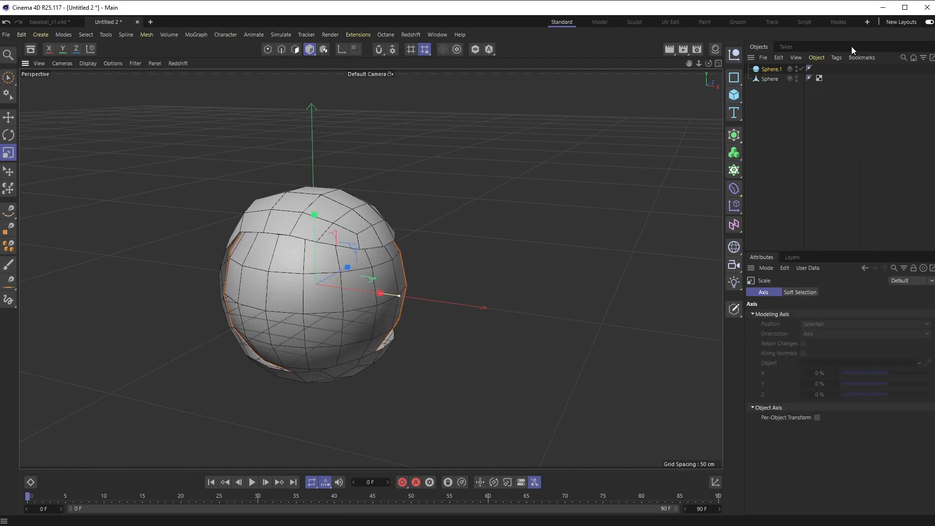
left_click(771, 69)
left_click(816, 335)
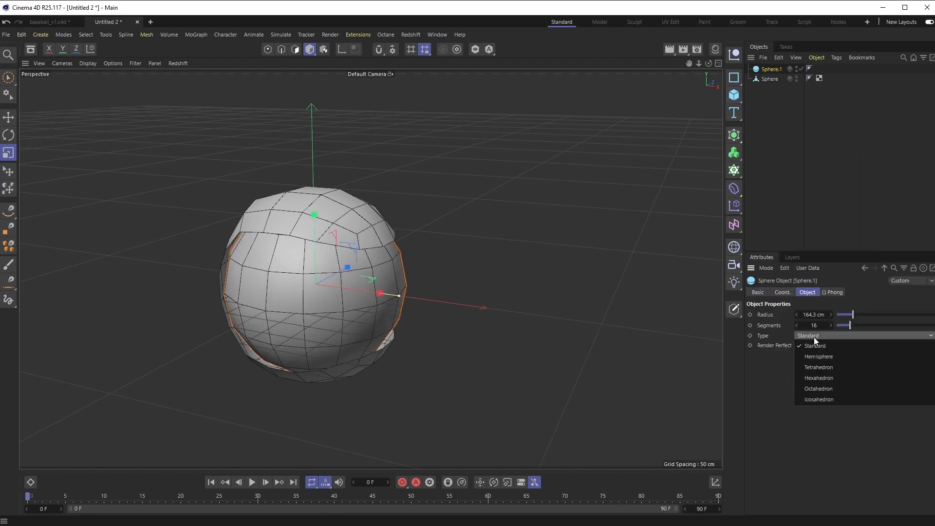
left_click(841, 375)
left_click_drag(367, 342, 310, 285, "alt")
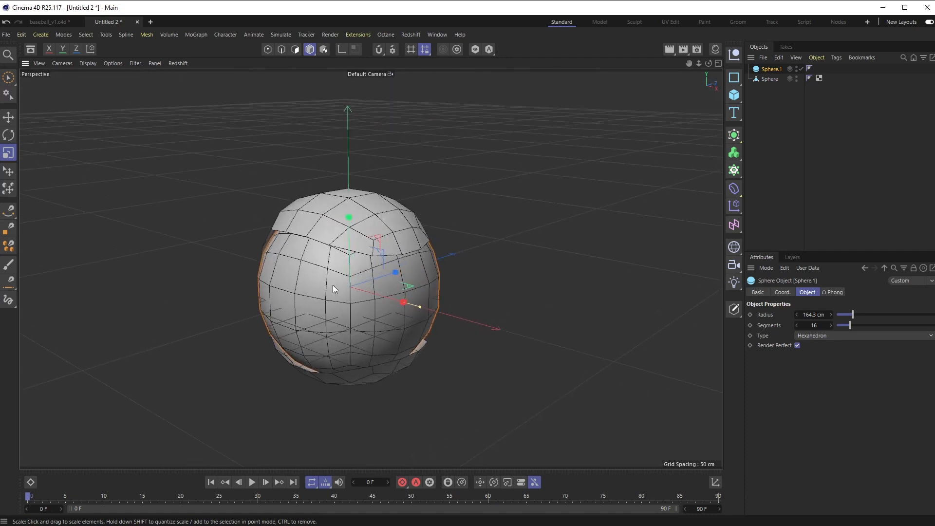
key("Delete")
Duplicate the C-shaped Sphere piece and rotate the copy so the two pieces interlock into a closed ball.
left_click_drag(403, 256, 462, 168, "alt")
left_click(770, 69)
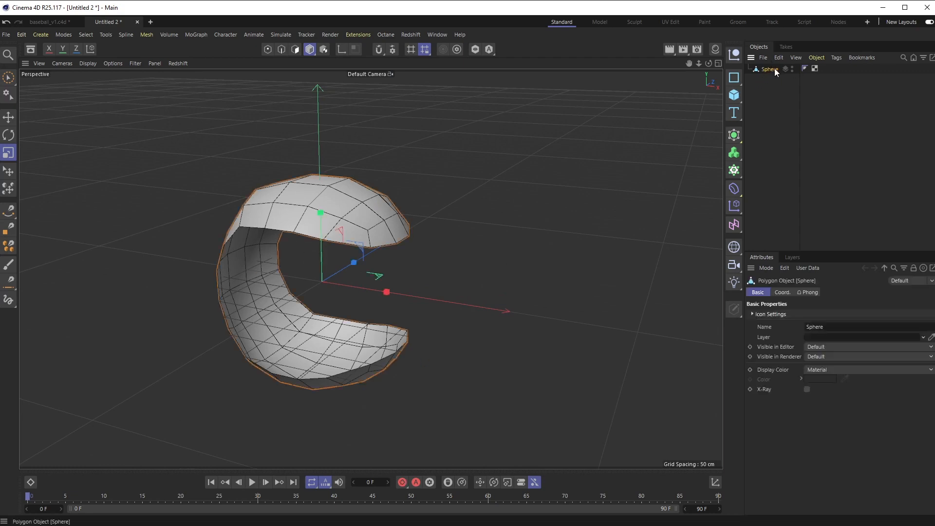
left_click_drag(772, 82, 768, 80, "ctrl")
key("r")
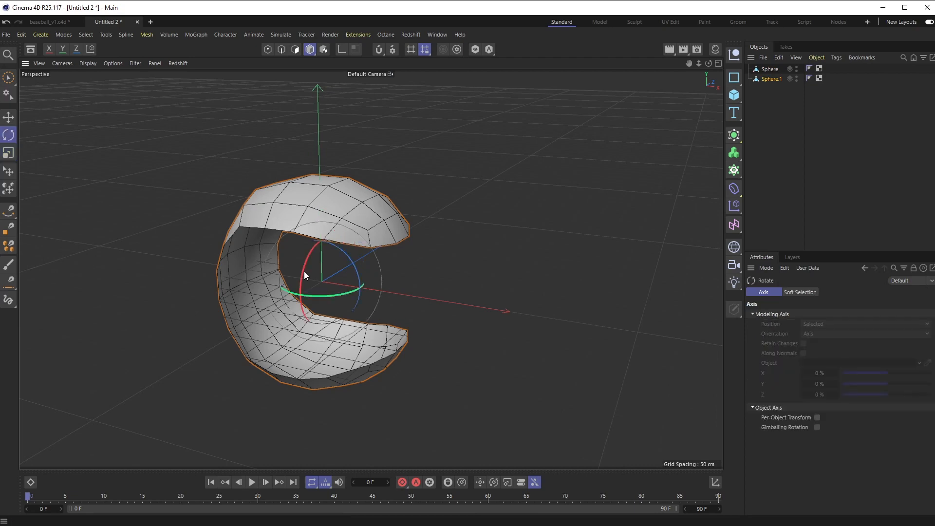
left_click_drag(317, 292, 364, 171)
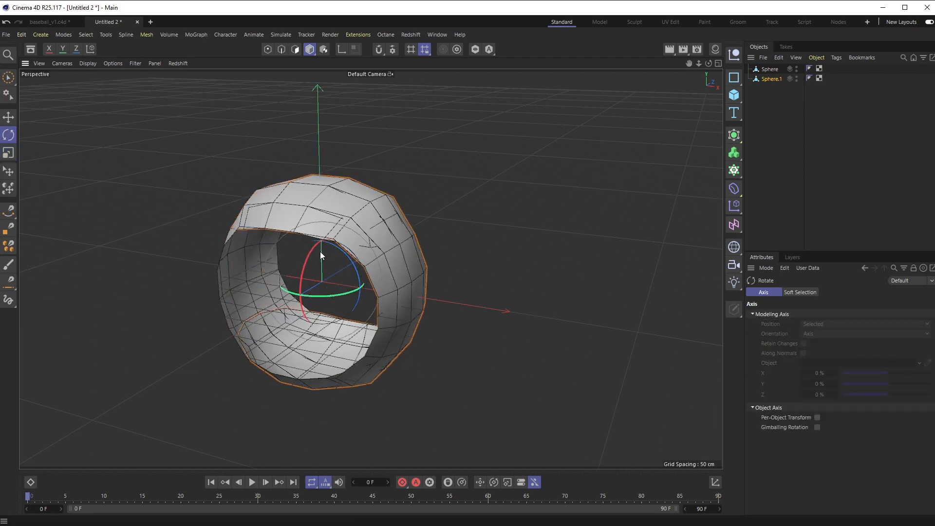
left_click_drag(309, 253, 296, 331)
Examine how the two interlocked pieces line up in the Right, Front and Perspective views.
left_click_drag(367, 232, 294, 262, "alt")
middle_click(293, 265)
middle_click(275, 386)
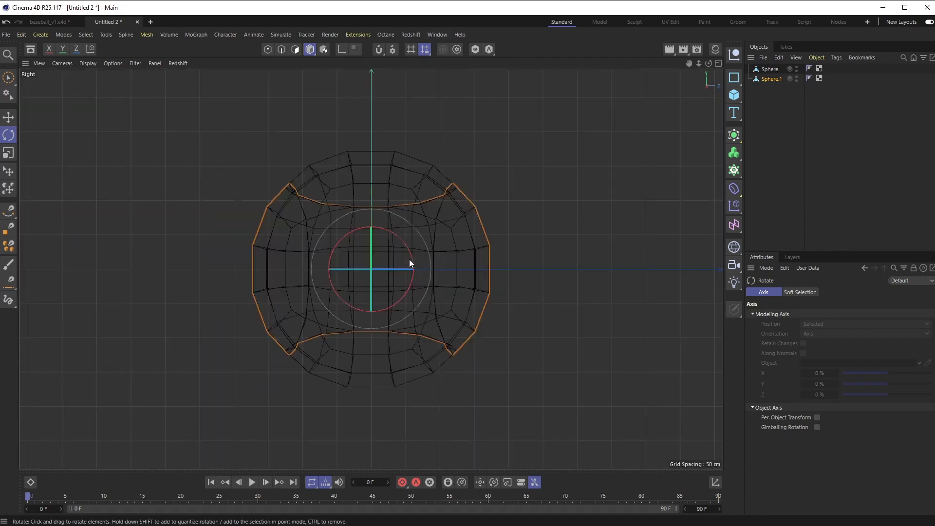
middle_click(453, 268)
key("F1")
key("F4")
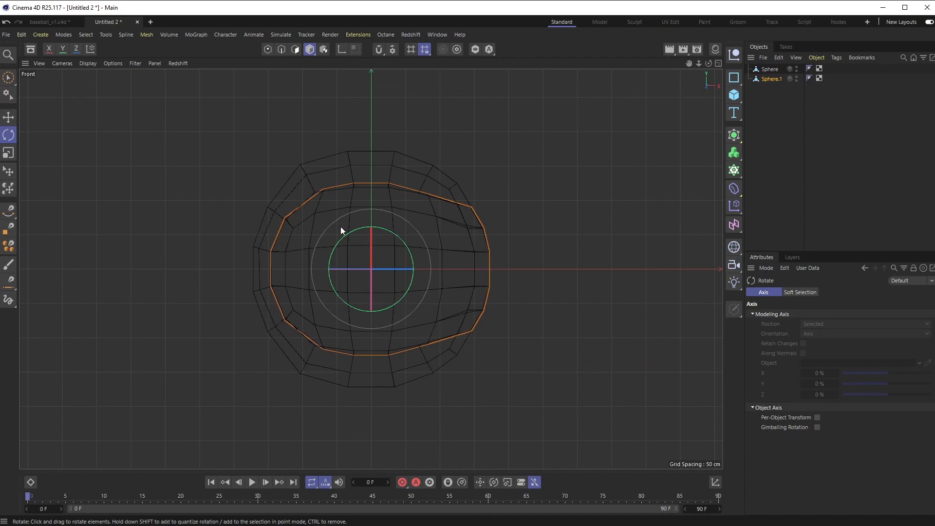
middle_click(363, 242)
middle_click(191, 202)
left_click_drag(192, 203, 463, 257, "alt")
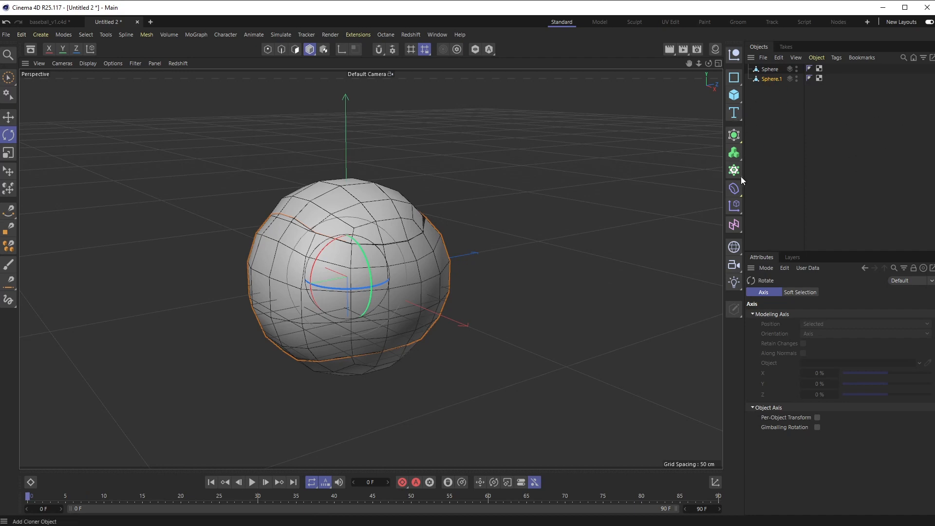
Add a new sphere and scale it in the Right view to a radius of about 174 cm, matching the ball's outline.
left_click(739, 102)
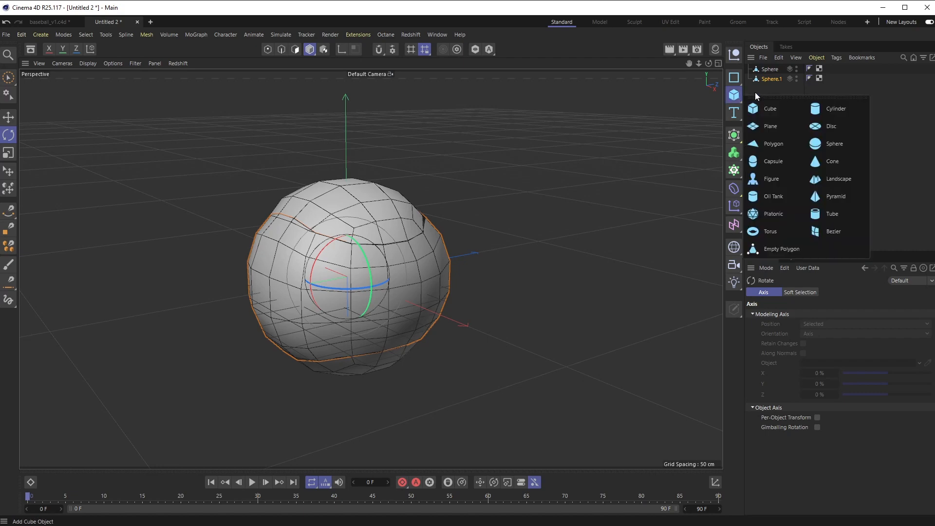
left_click(837, 126)
middle_click(449, 194)
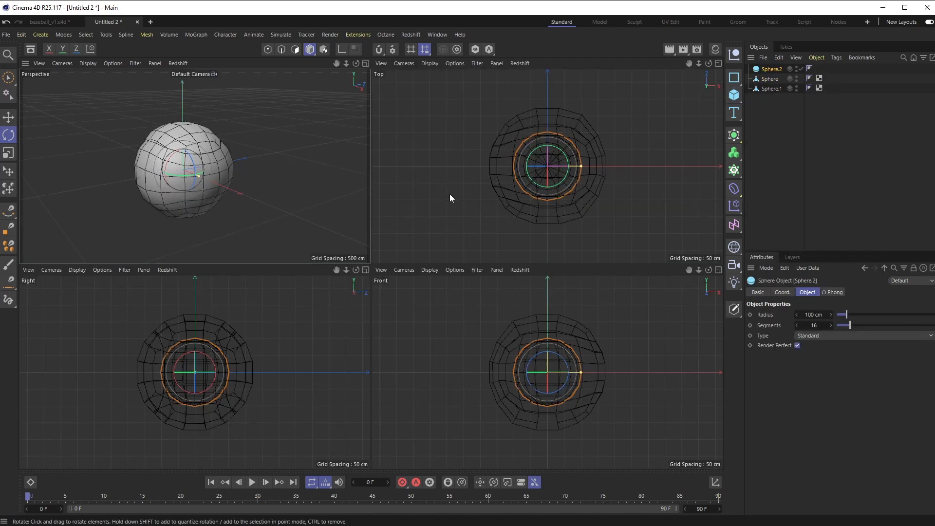
middle_click(222, 357)
key("t")
left_click_drag(318, 393, 592, 374)
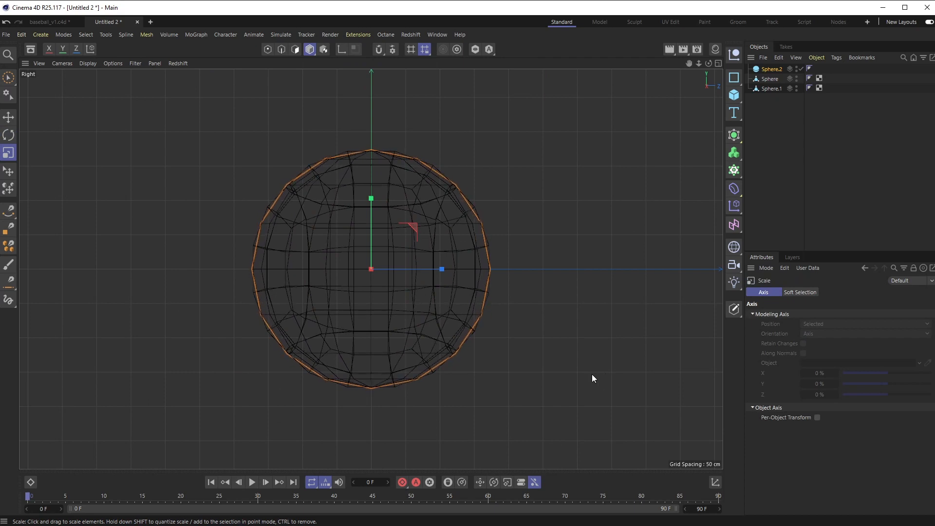
Rename the new sphere as ref and raise its segment count to 73.
left_click(772, 69)
double_click(774, 70)
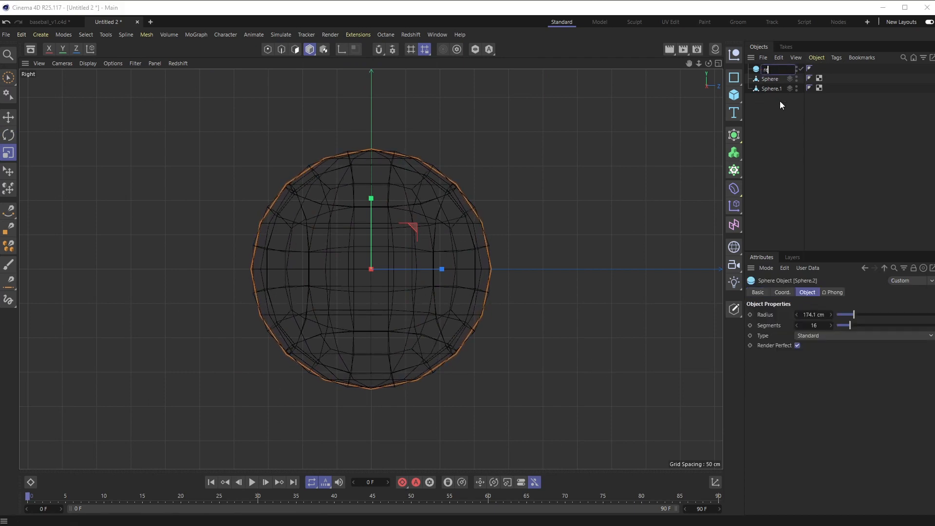
type("ref")
key("Return")
left_click_drag(862, 325, 907, 322)
Hide the ref sphere in the Perspective view so only the two ball pieces are displayed.
middle_click(397, 247)
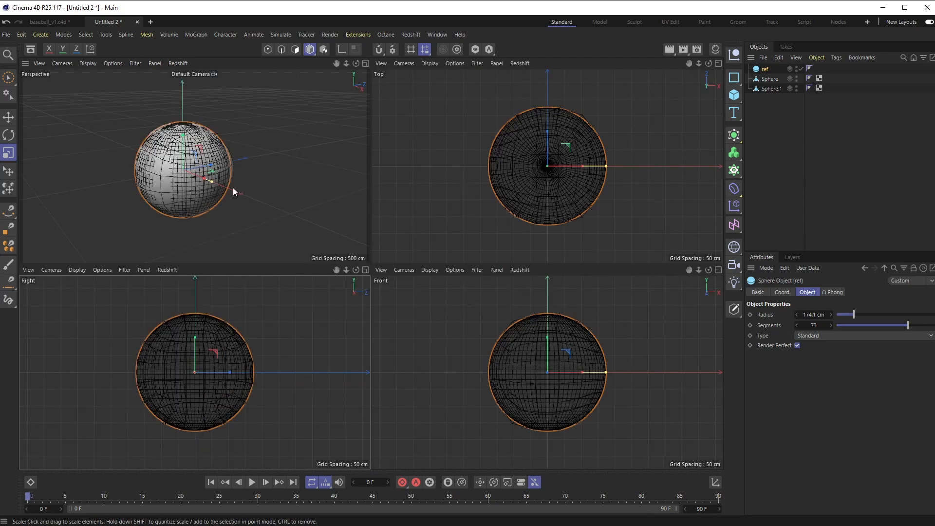
middle_click(234, 191)
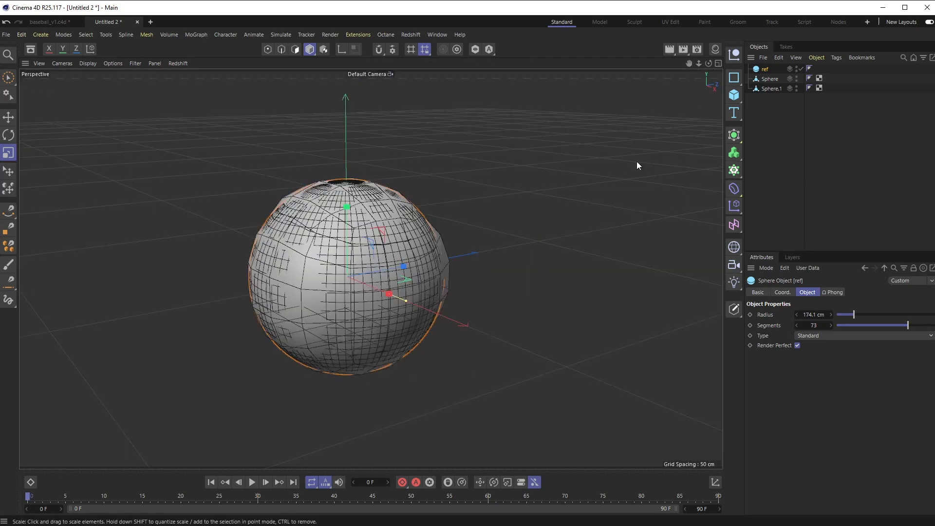
double_click(797, 67, "alt")
left_click_drag(369, 265, 357, 260, "alt")
left_click(806, 123)
Add a Shrink Wrap deformer as a child of the first Sphere piece and set its target object to ref.
left_click(773, 88)
left_click(777, 79)
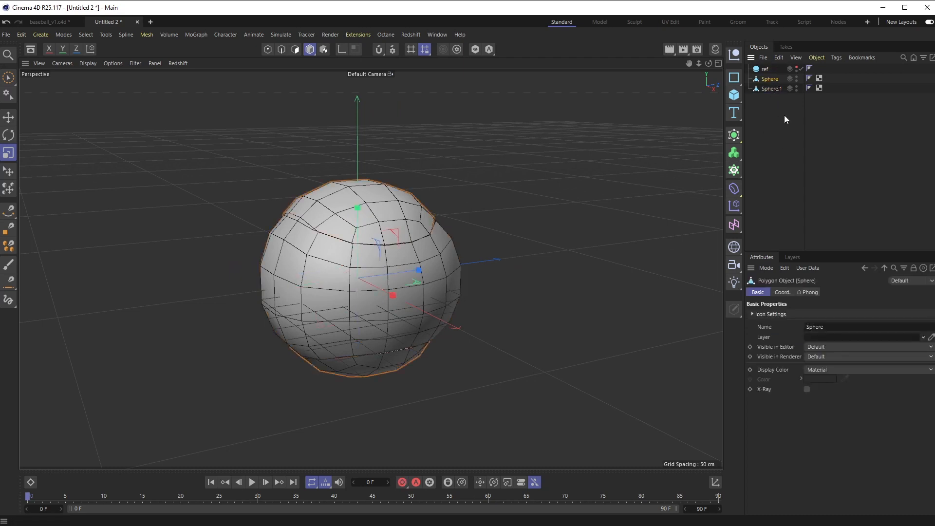
left_click(735, 188)
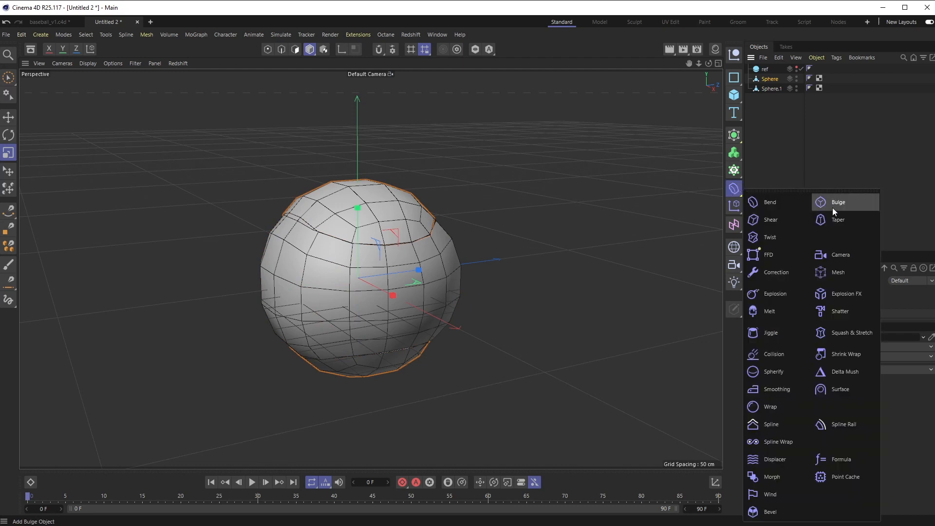
left_click(857, 354)
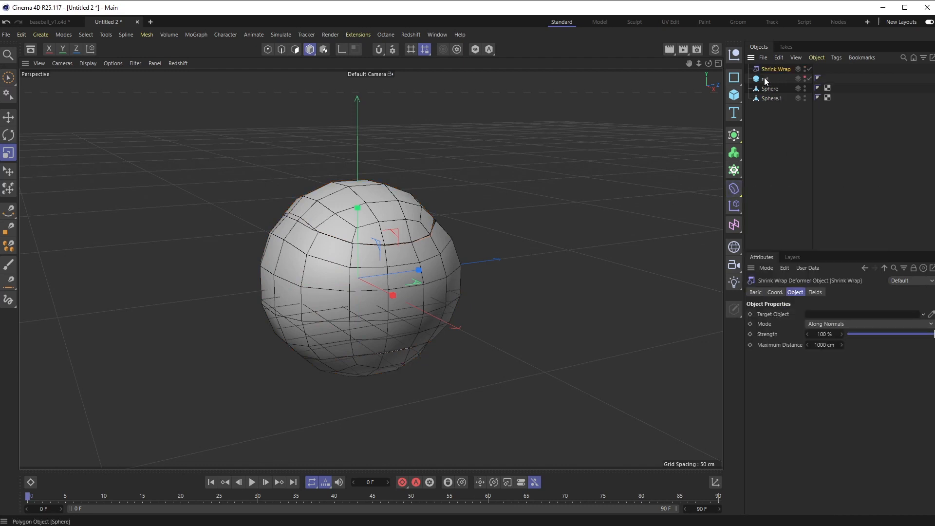
left_click_drag(776, 69, 770, 89)
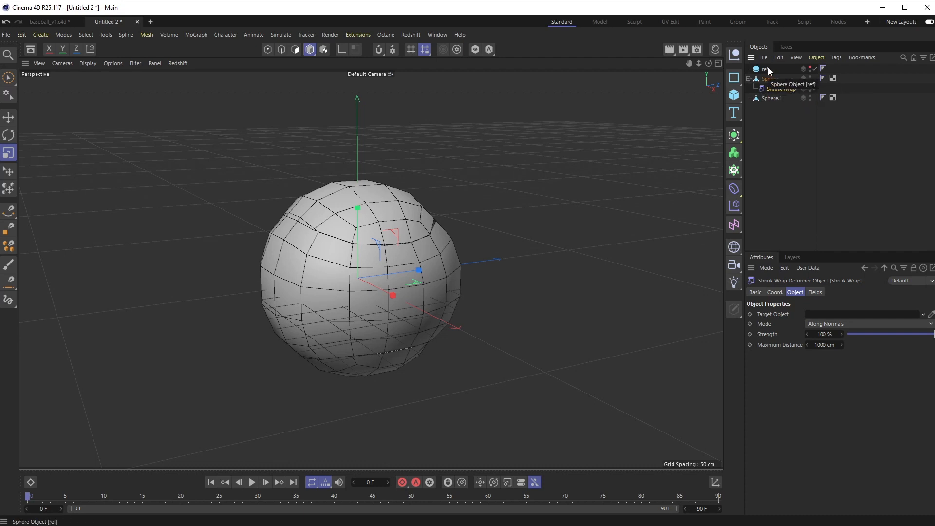
left_click_drag(766, 70, 821, 316)
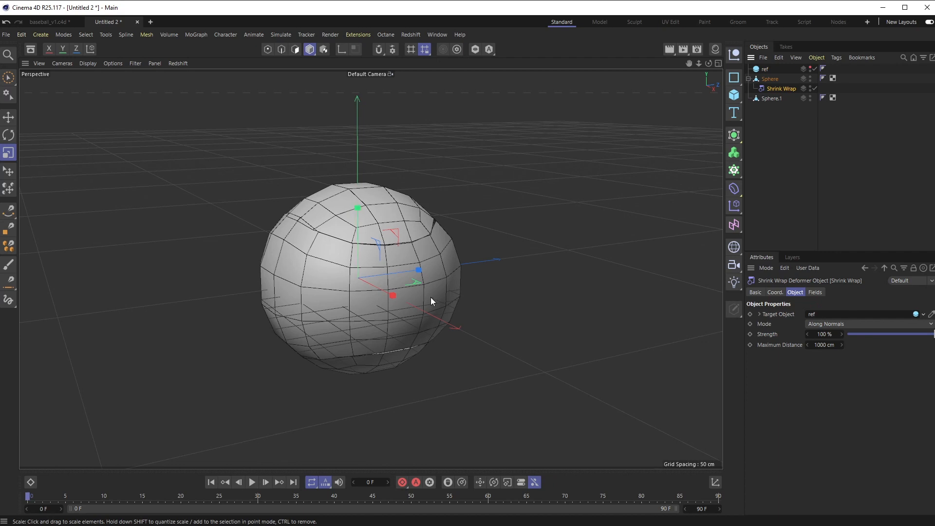
Copy the Shrink Wrap deformer into the second ball piece, Sphere.1, and clear the object selection.
left_click_drag(773, 87, 773, 90, "ctrl")
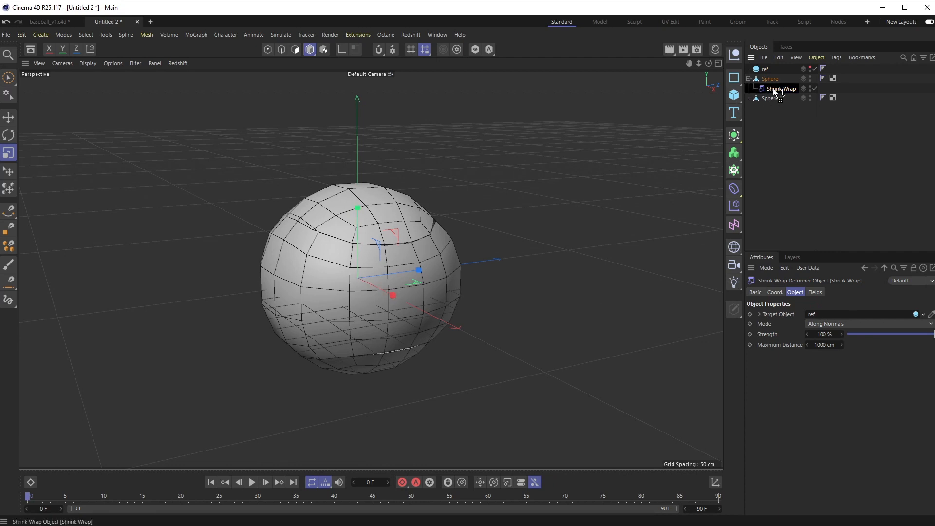
left_click_drag(773, 99, 774, 99, "ctrl")
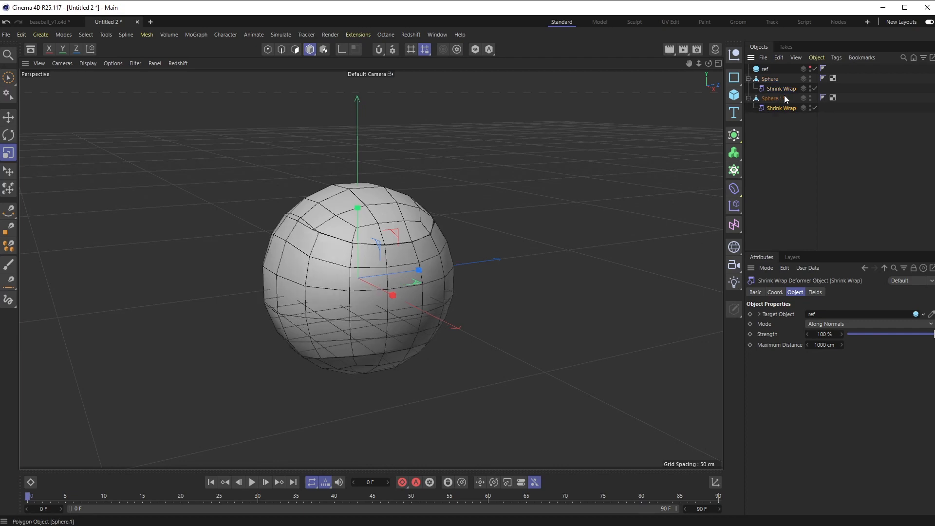
left_click(785, 144)
Temporarily show the ref sphere and compare its outline with the shrink-wrapped pieces in the Right and Perspective views.
mouse_move(312, 257)
left_mouse_down("alt")
mouse_move(389, 209)
mouse_move(445, 233)
mouse_move(255, 248)
mouse_move(299, 257)
left_mouse_up("alt")
middle_click(314, 244)
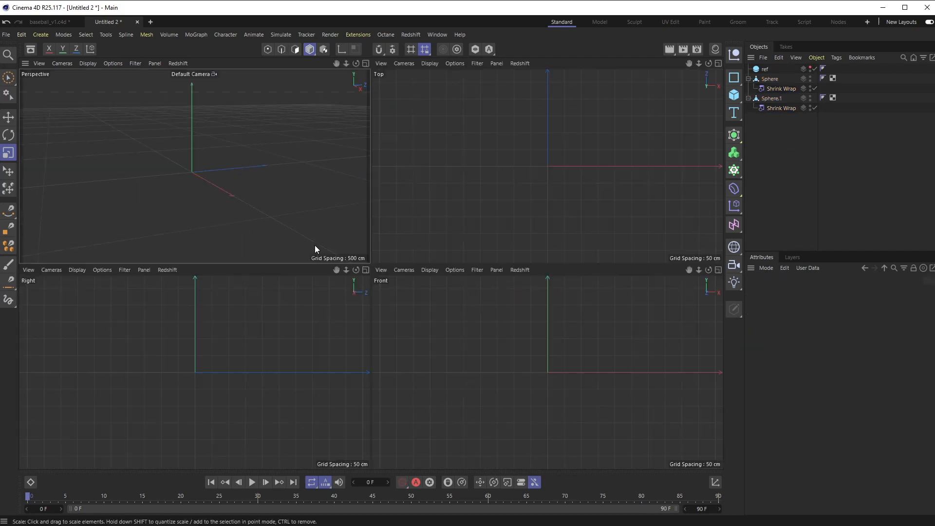
middle_click(183, 373)
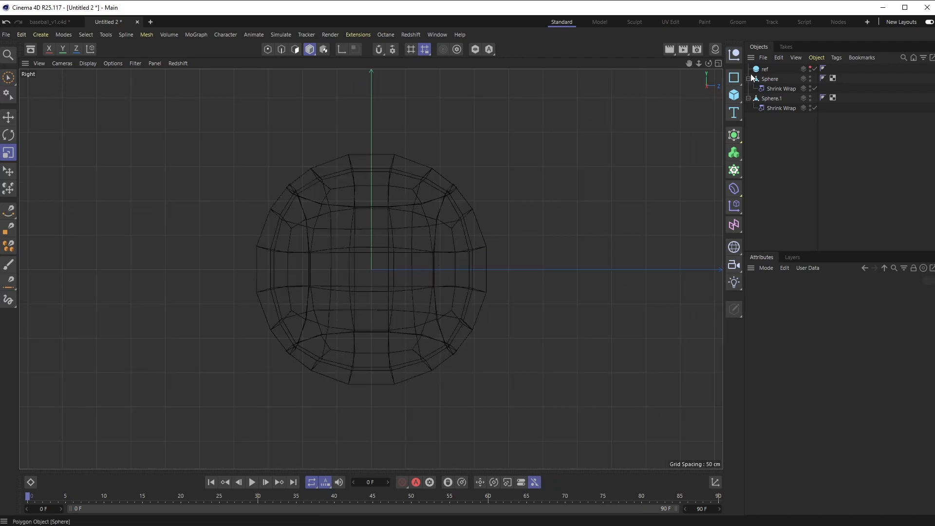
left_click(810, 68)
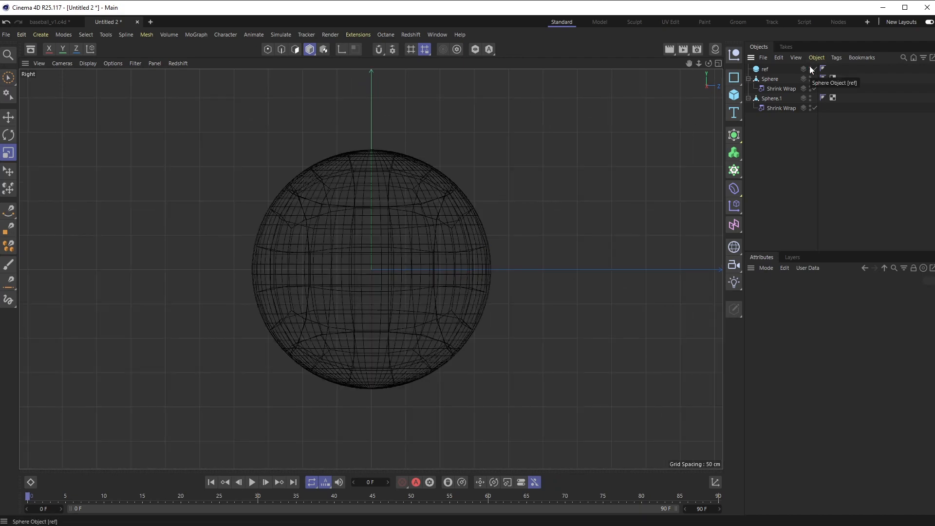
scroll(379, 165, "down", 3)
scroll(383, 167, "up", 8)
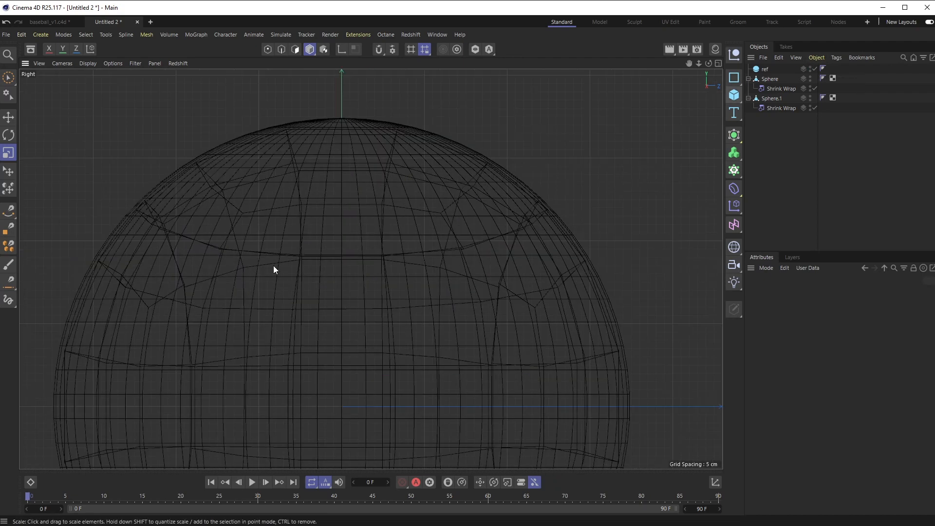
scroll(273, 265, "down", 5)
middle_click(396, 247)
middle_click(232, 185)
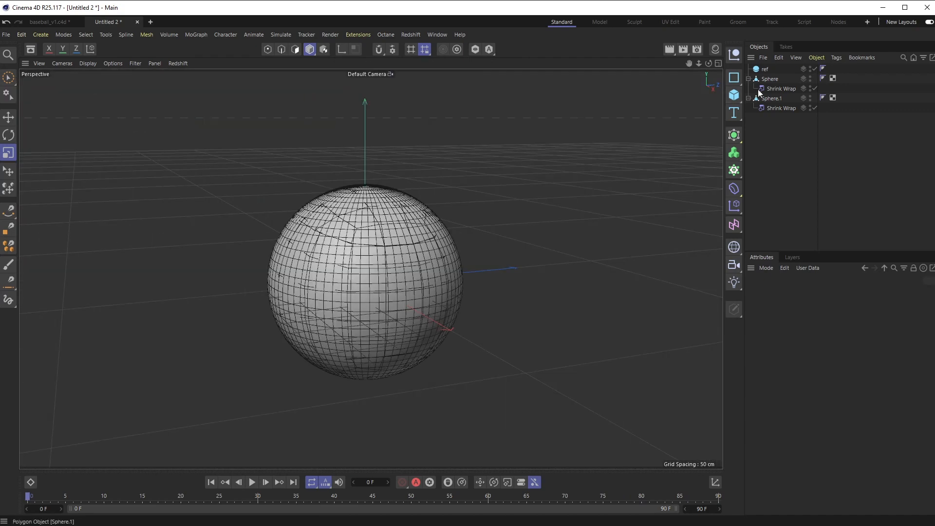
left_click(810, 67)
Examine the seam where the two shrink-wrapped pieces meet from several angles and up close.
left_click_drag(457, 277, 245, 190, "alt")
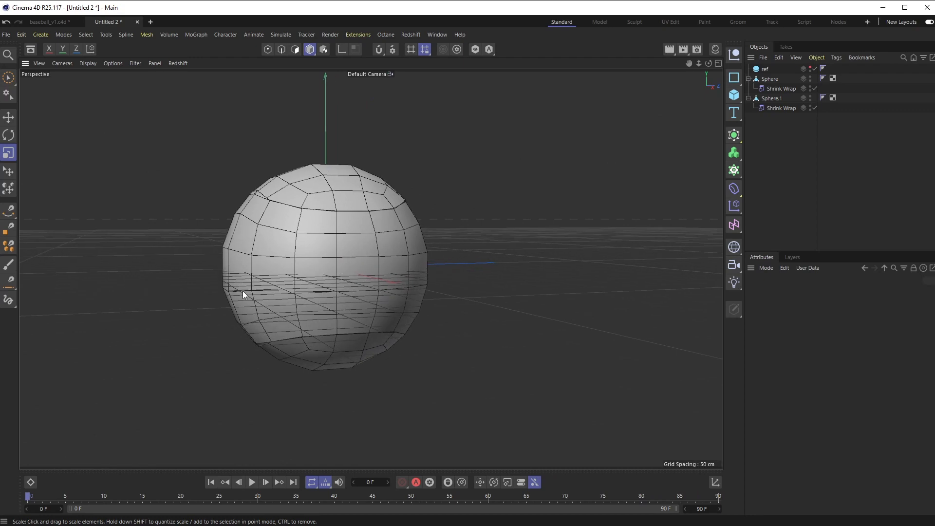
left_click_drag(336, 279, 300, 199, "alt")
scroll(309, 200, "up", 10)
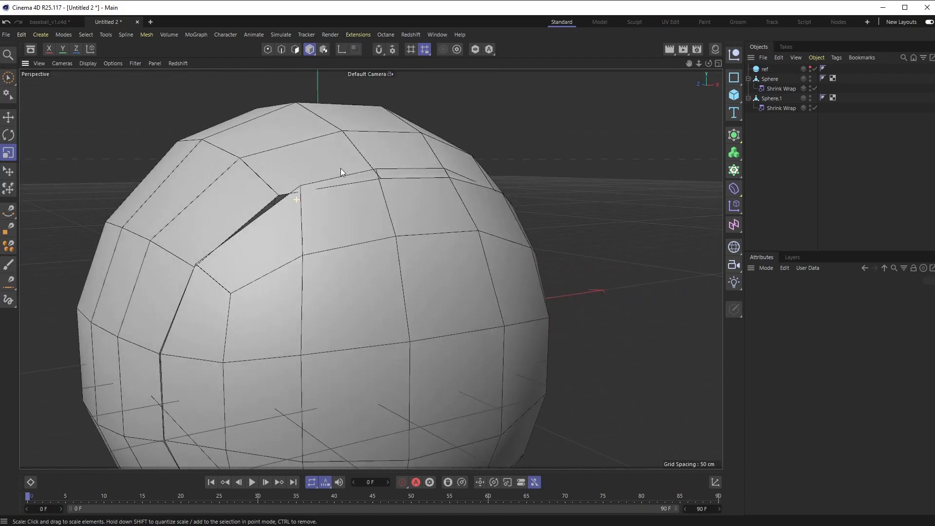
Add a Connect generator, group Sphere and Sphere.1 under a null, and nest that null inside Connect.
left_click_drag(334, 169, 384, 163, "alt")
left_click_drag(350, 201, 264, 266, "alt")
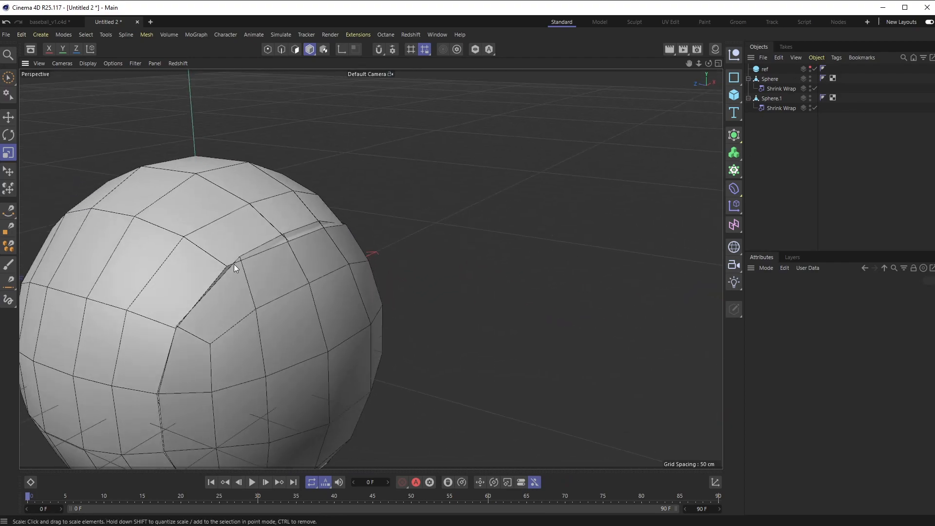
left_click_drag(307, 238, 378, 292, "alt")
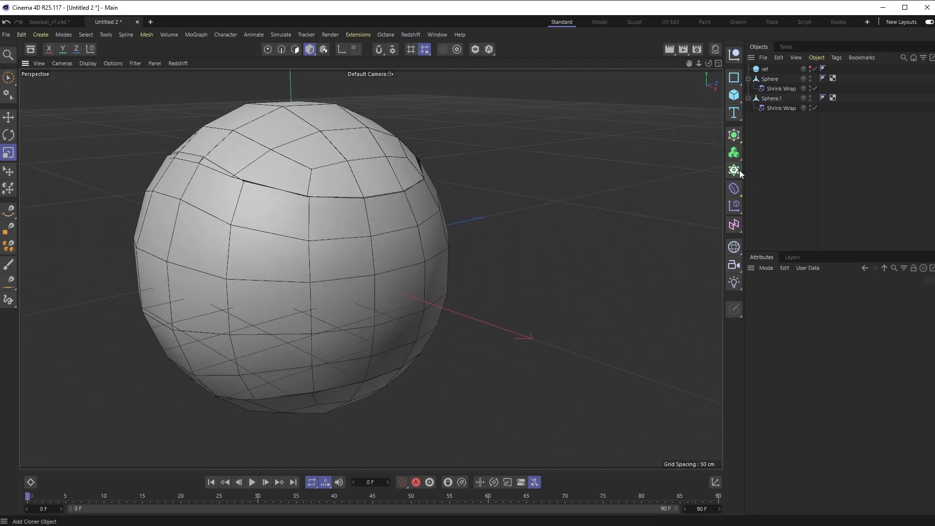
left_click(736, 137)
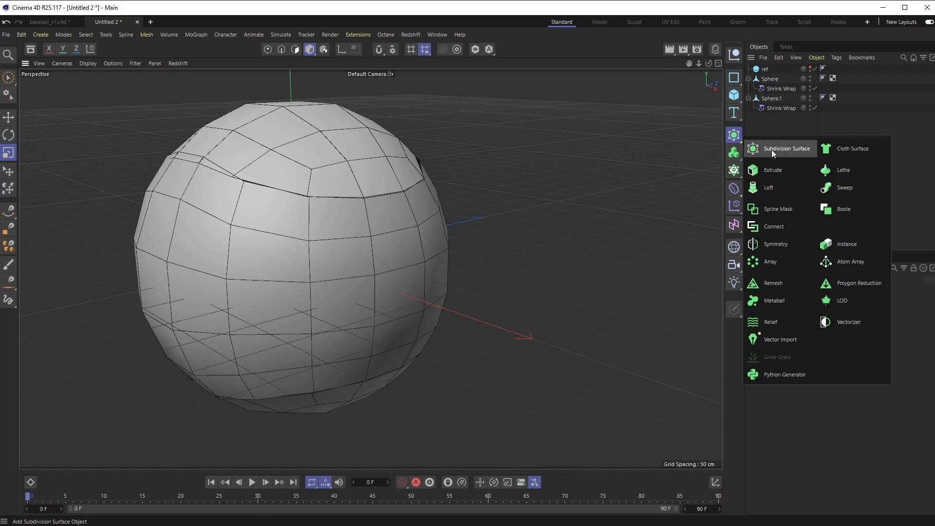
left_click(778, 227)
left_click(747, 88)
left_click(748, 98)
left_click_drag(766, 116, 781, 90)
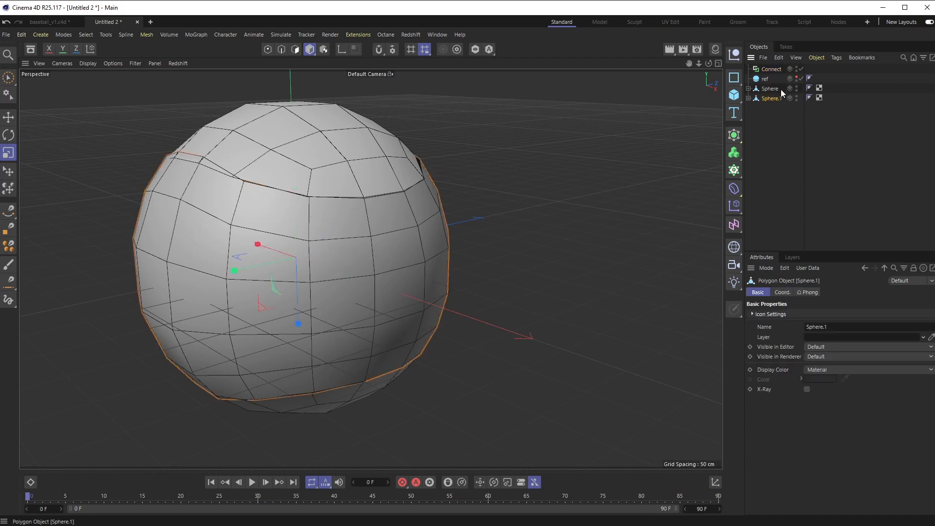
key("alt+g")
left_click_drag(766, 129, 768, 70)
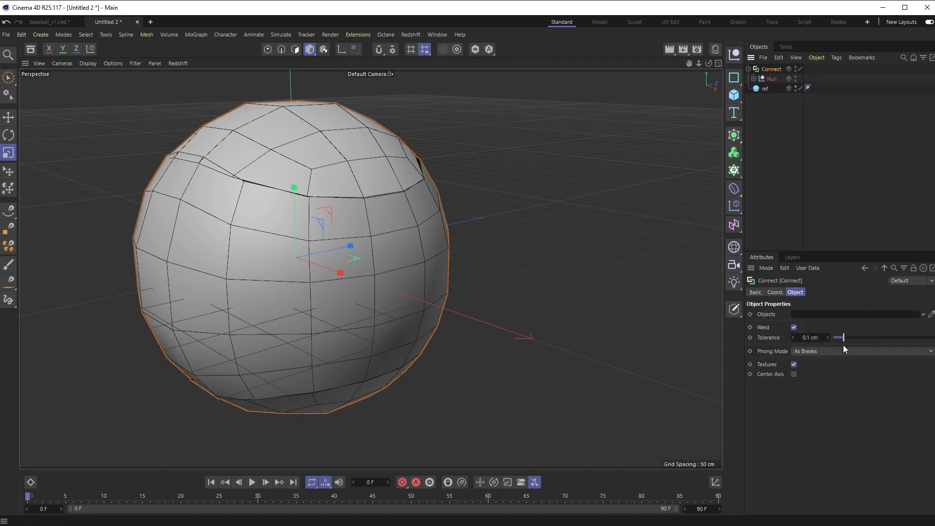
Try a weld tolerance of 1 cm on the Connect generator to close the seam between the pieces.
left_click_drag(459, 268, 270, 237, "alt")
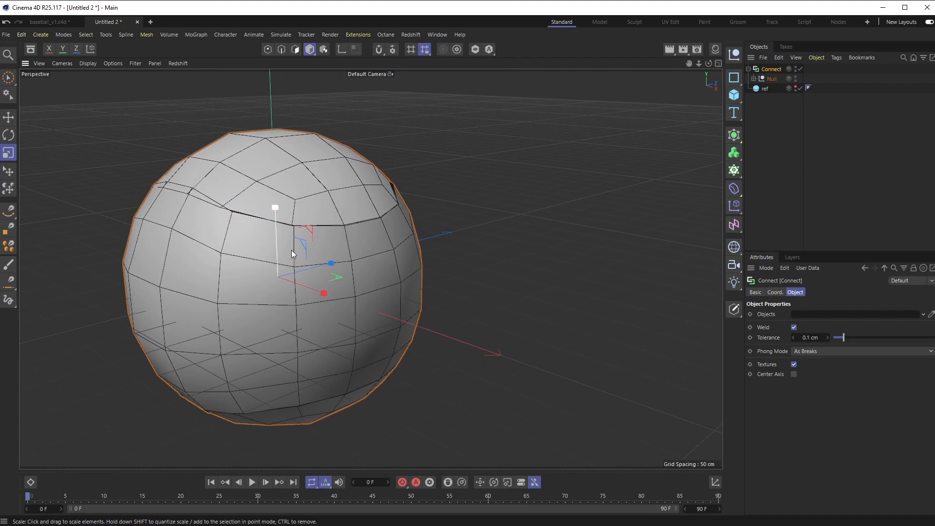
scroll(272, 274, "down", 2)
scroll(273, 274, "up", 5)
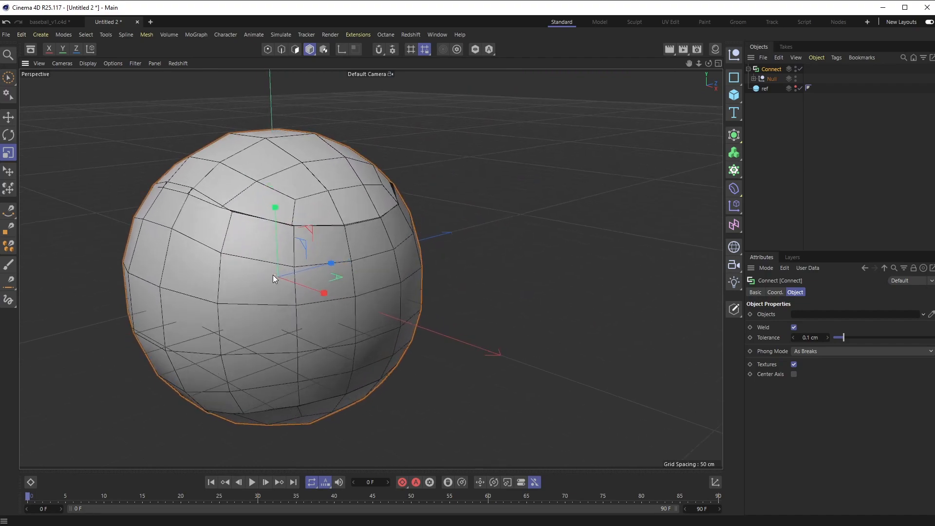
left_click_drag(226, 252, 290, 176, "alt")
middle_click_drag(313, 281, 318, 350, "alt")
left_click_drag(866, 335, 933, 337)
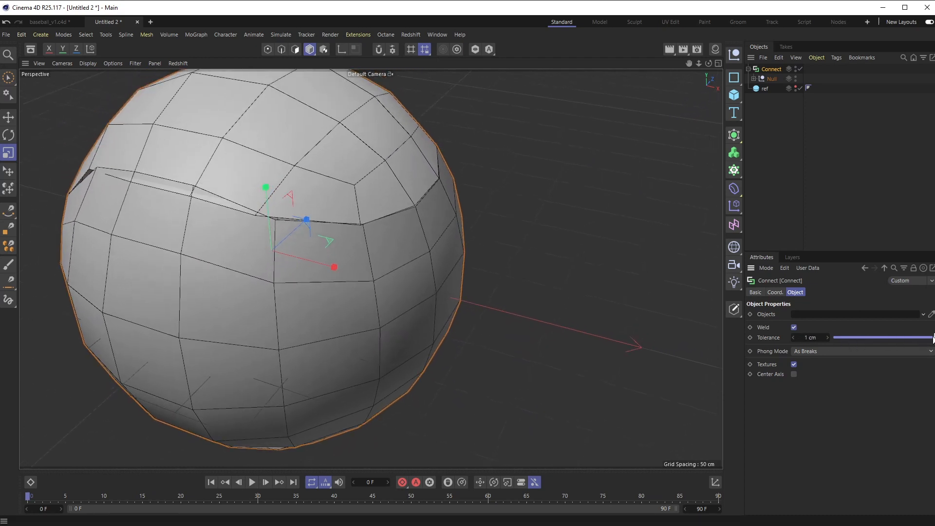
Try a weld tolerance of 10 cm on the Connect generator and check the seam for remaining gaps.
left_click(814, 338)
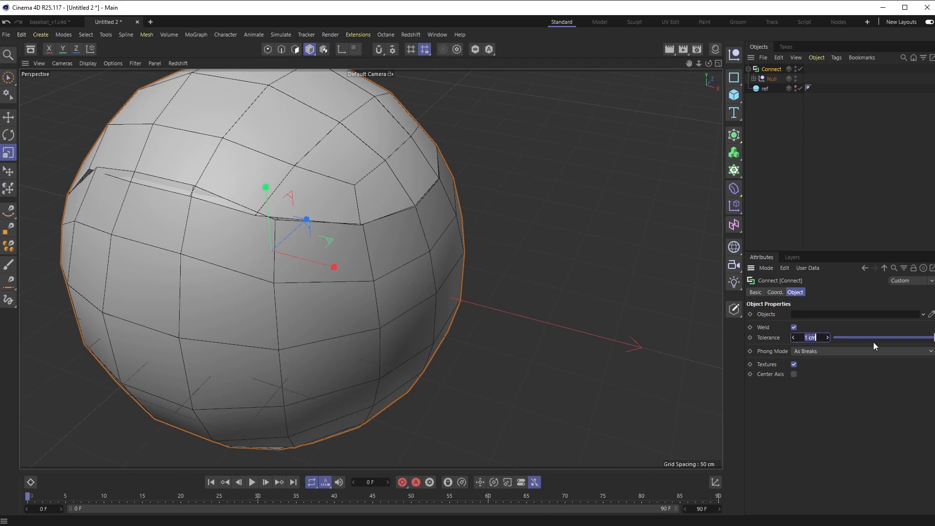
type("10")
key("Return")
left_click_drag(318, 241, 274, 231, "alt")
middle_click_drag(293, 235, 389, 272, "alt")
scroll(311, 207, "down", 1)
scroll(356, 222, "up", 4)
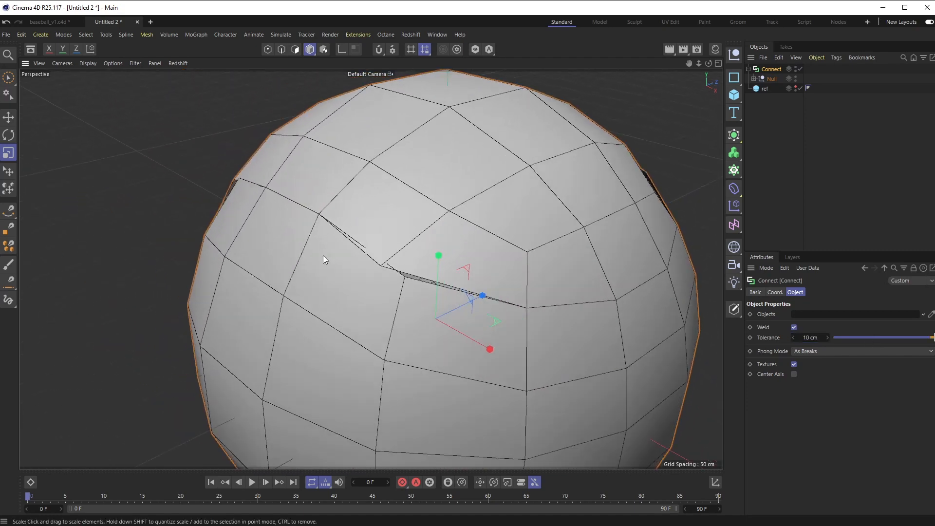
left_click_drag(323, 255, 407, 276, "alt")
scroll(365, 285, "down", 5)
middle_click_drag(367, 309, 337, 256, "alt")
left_click_drag(306, 286, 267, 285, "alt")
middle_click_drag(368, 275, 365, 334, "alt")
Set the Connect generator's weld tolerance to 15 cm and check the seam around the ball.
double_click(806, 336)
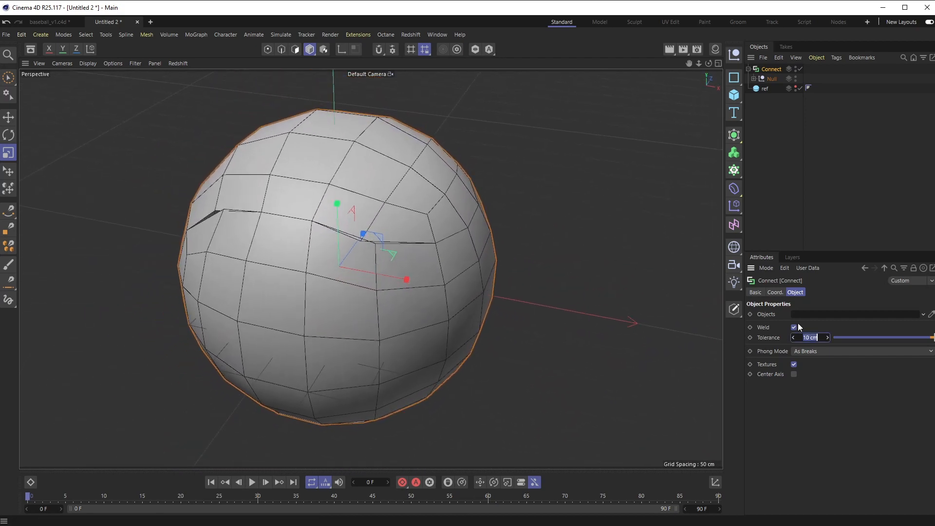
type("15")
key("Return")
left_click_drag(347, 252, 312, 243, "alt")
left_click_drag(377, 256, 298, 223, "alt")
left_click_drag(373, 236, 559, 185, "alt")
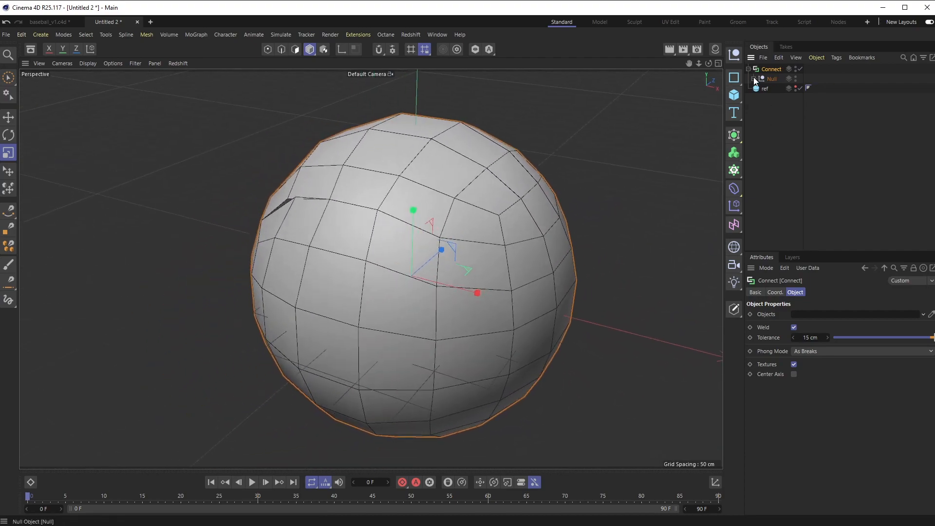
left_click_drag(444, 241, 312, 180, "alt")
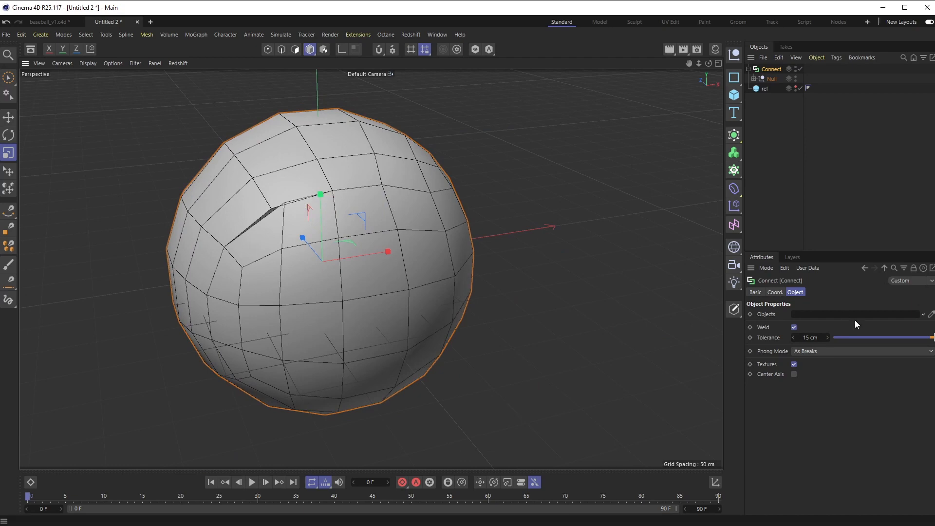
Try a 20 cm weld tolerance on the Connect generator, undo it, and inspect the seam again.
left_click(807, 337)
key("Return")
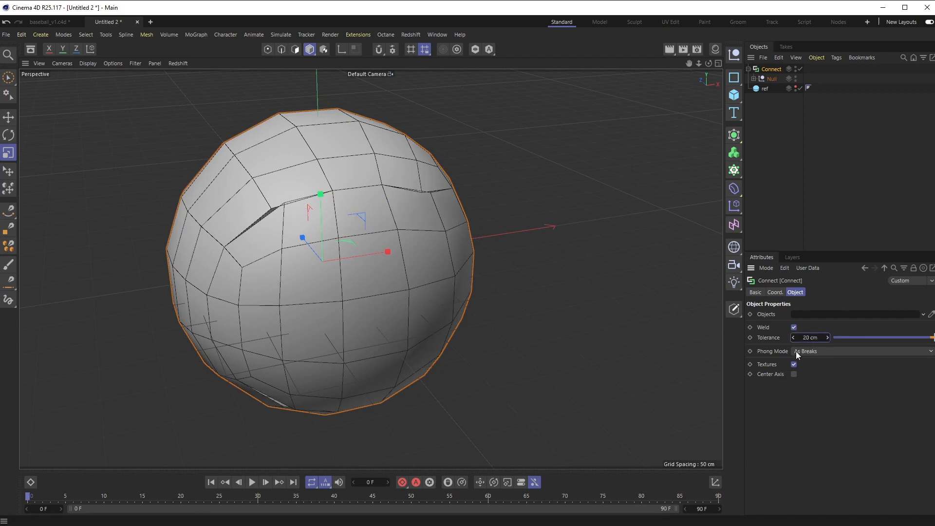
left_click_drag(509, 241, 433, 195, "alt")
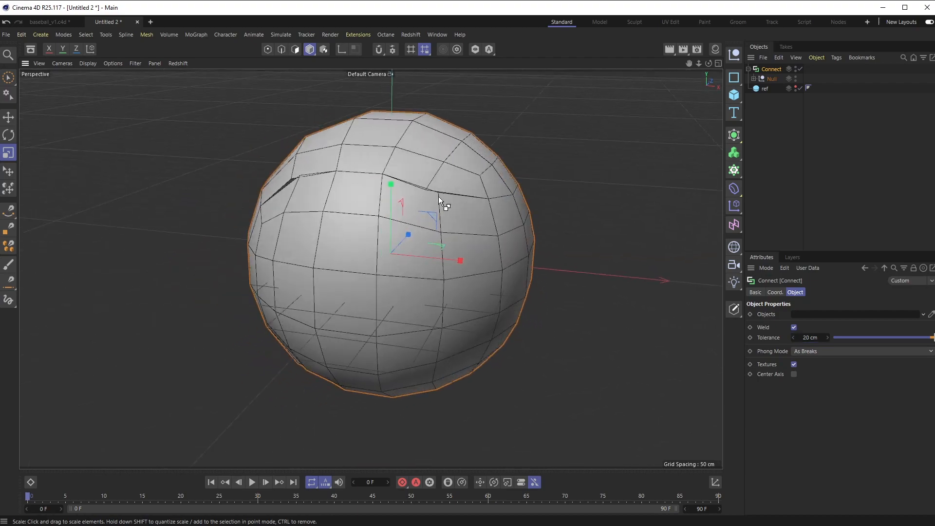
key("ctrl+z")
left_click_drag(372, 238, 178, 198, "alt")
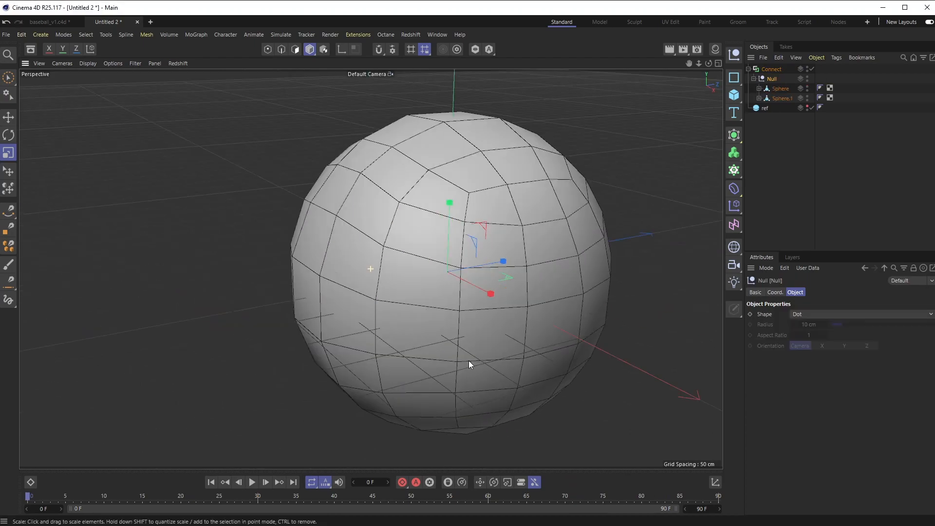
left_click_drag(469, 364, 261, 179, "alt")
scroll(339, 237, "down", 2)
scroll(335, 237, "up", 5)
left_click_drag(383, 223, 358, 216, "alt")
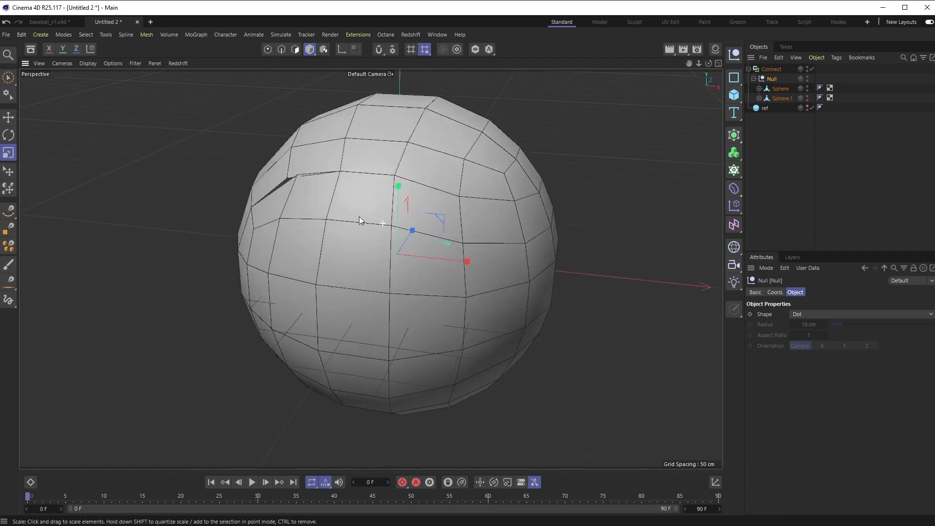
Select all polygons of Sphere.1 and store them as a polygon selection named face_1.
left_click(778, 99)
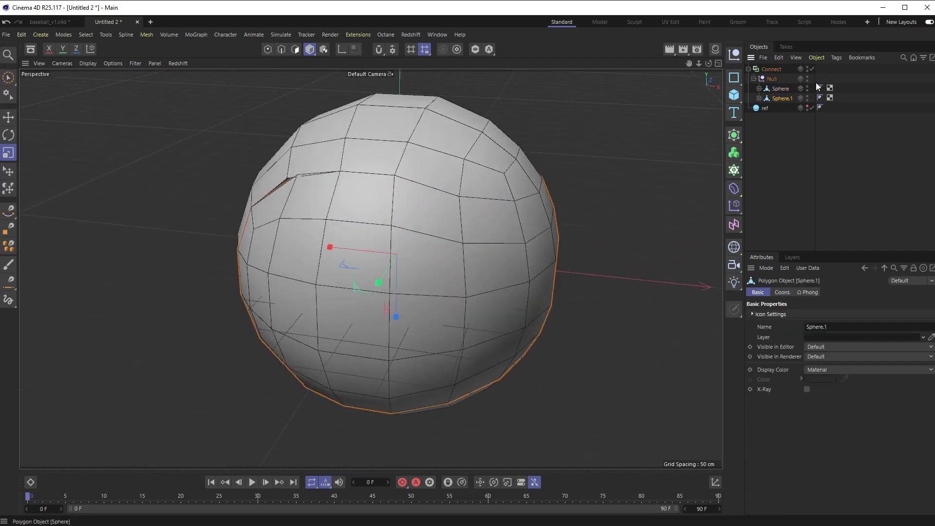
left_click(759, 99)
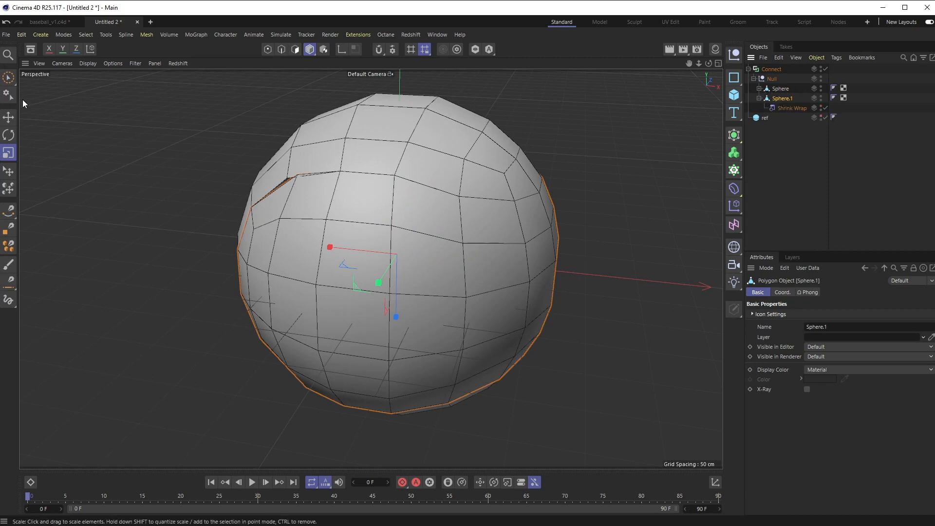
left_click(294, 50)
left_click_drag(495, 224, 588, 224, "alt")
scroll(470, 211, "down", 5)
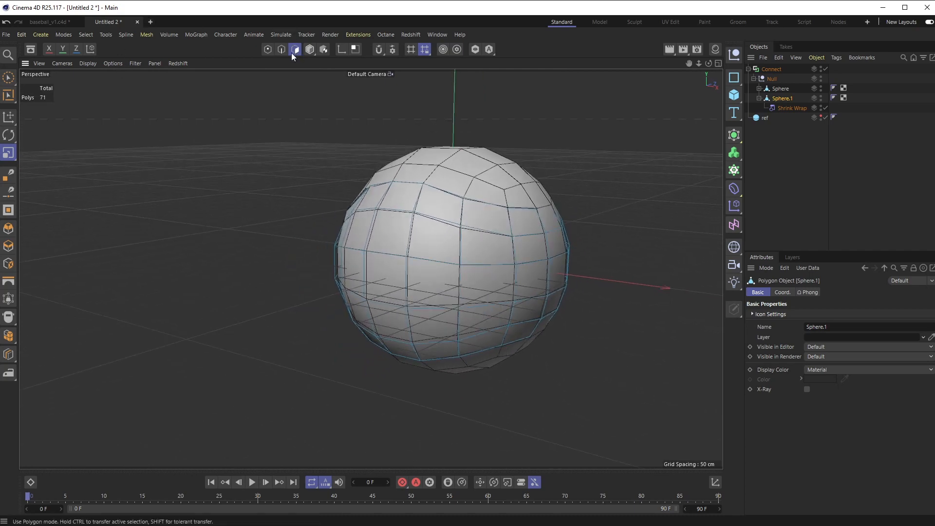
left_click_drag(444, 252, 486, 262, "alt")
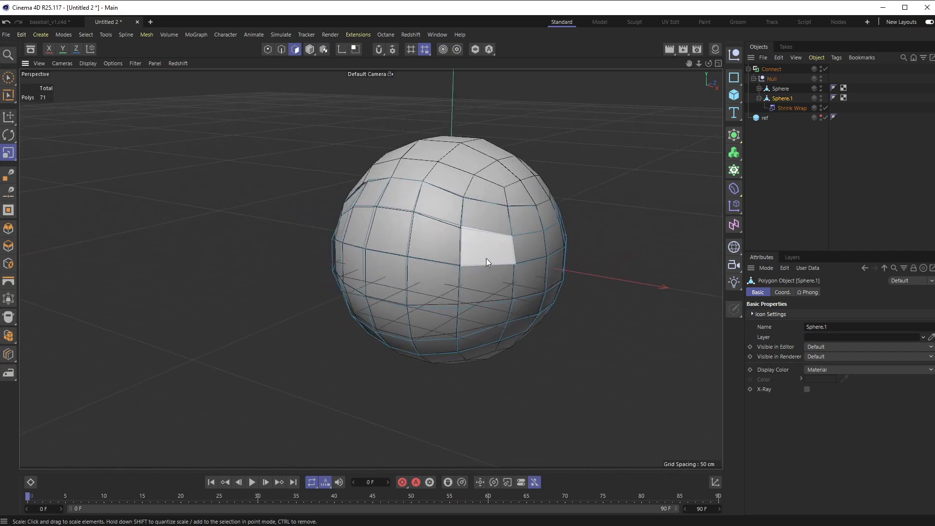
key("ctrl+a")
left_click_drag(428, 219, 389, 220, "alt")
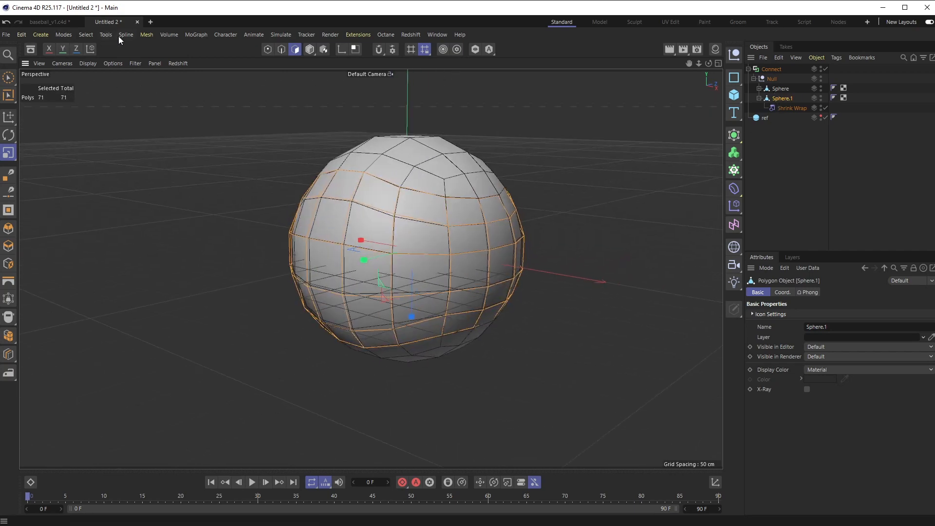
left_click(91, 34)
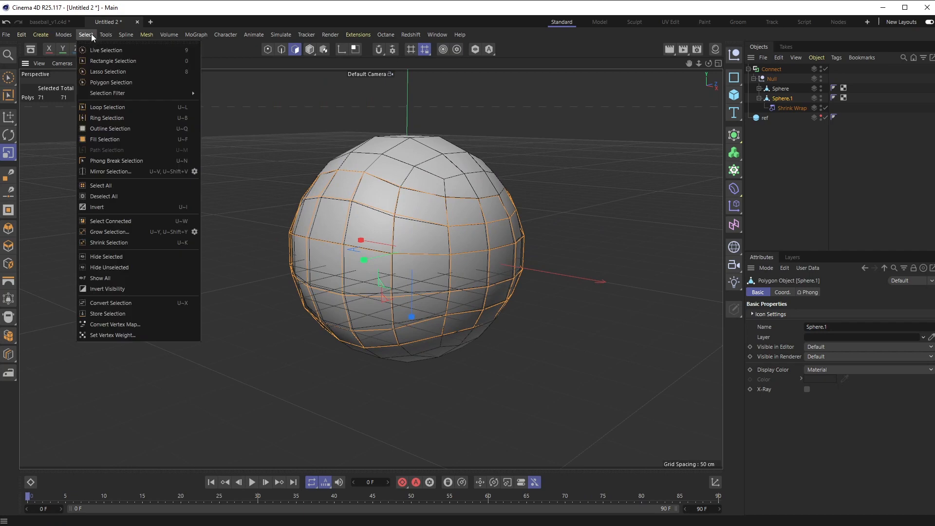
left_click(127, 314)
left_click(779, 331)
type("face_1")
key("Return")
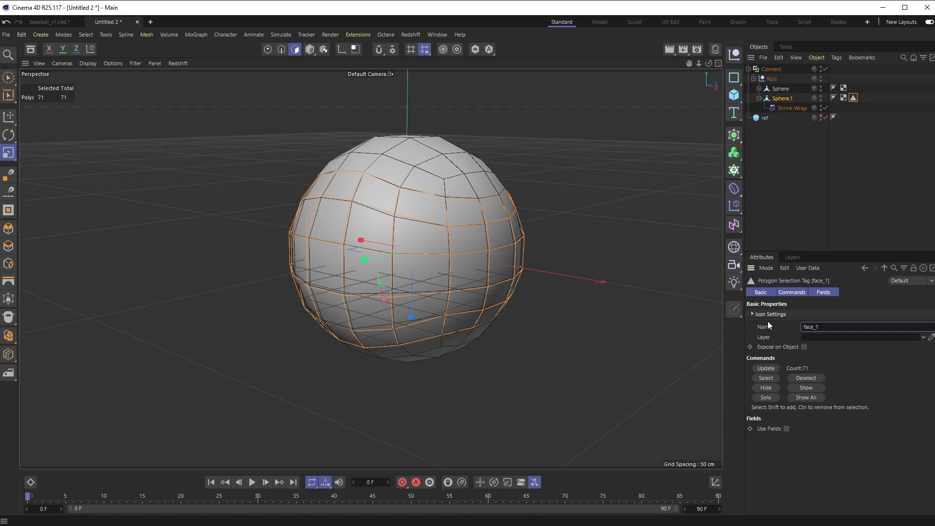
Select all polygons of Sphere and store them as a polygon selection named face_2.
left_click(782, 91)
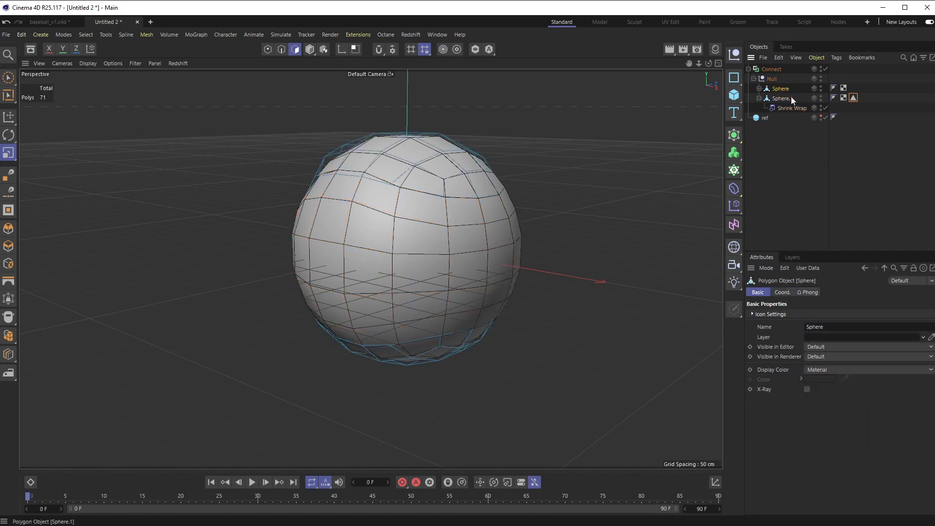
key("ctrl+a")
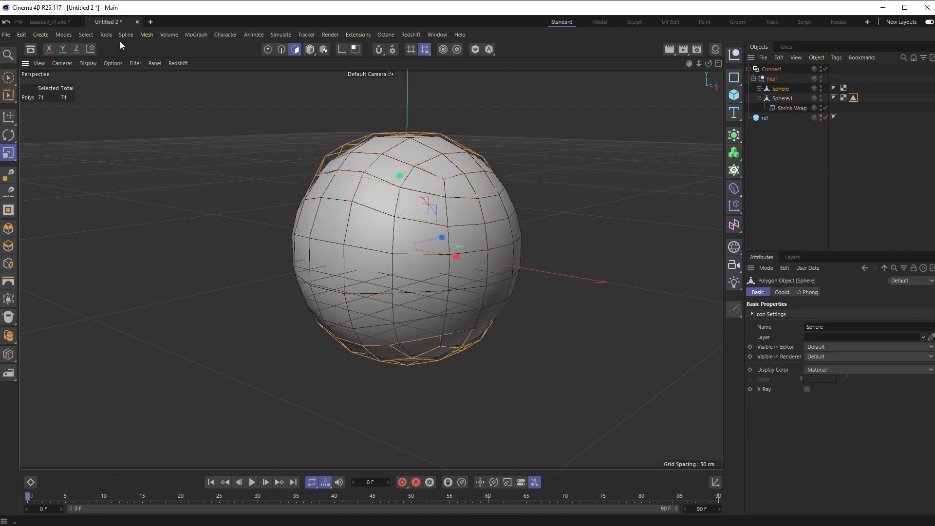
left_click(87, 35)
left_click(131, 312)
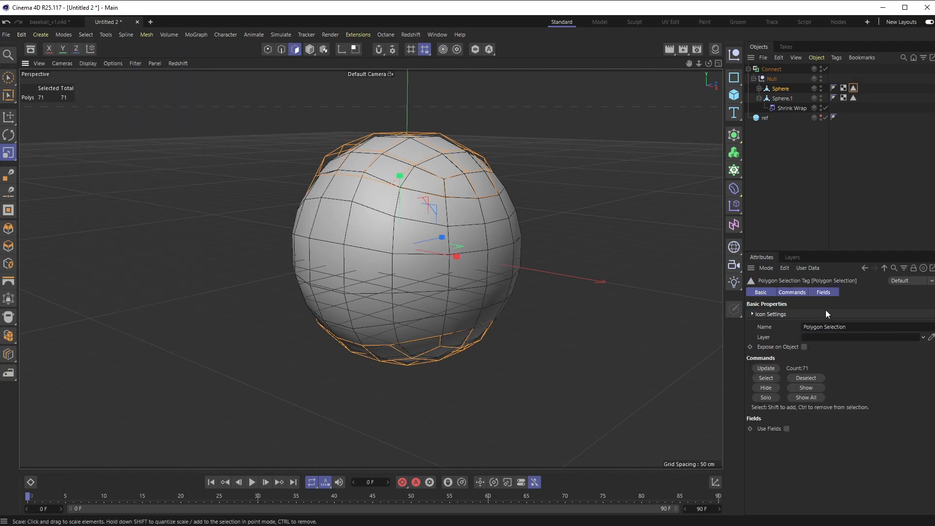
left_click(857, 326)
key("ctrl+a")
type("face_2")
key("Return")
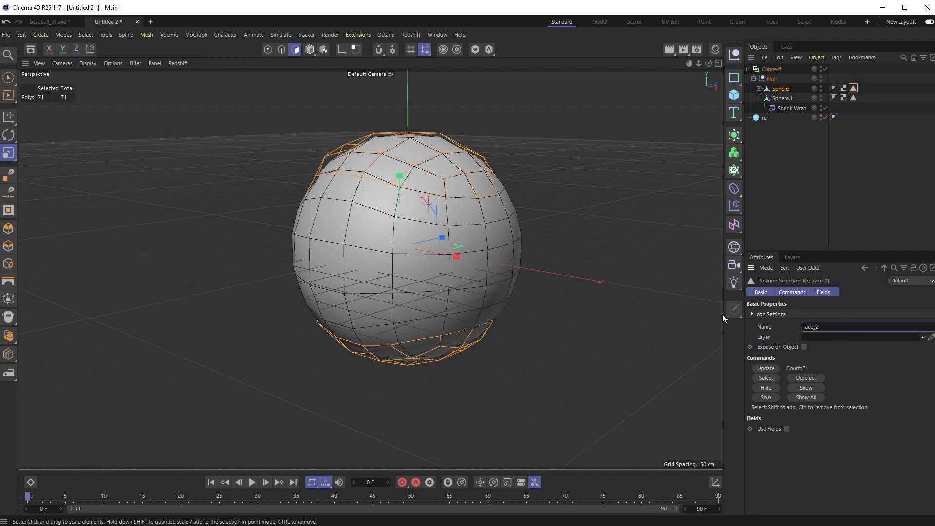
Convert the Connect generator with both pieces into a single editable polygon object.
left_click(760, 98)
left_click(773, 80)
left_click(764, 70)
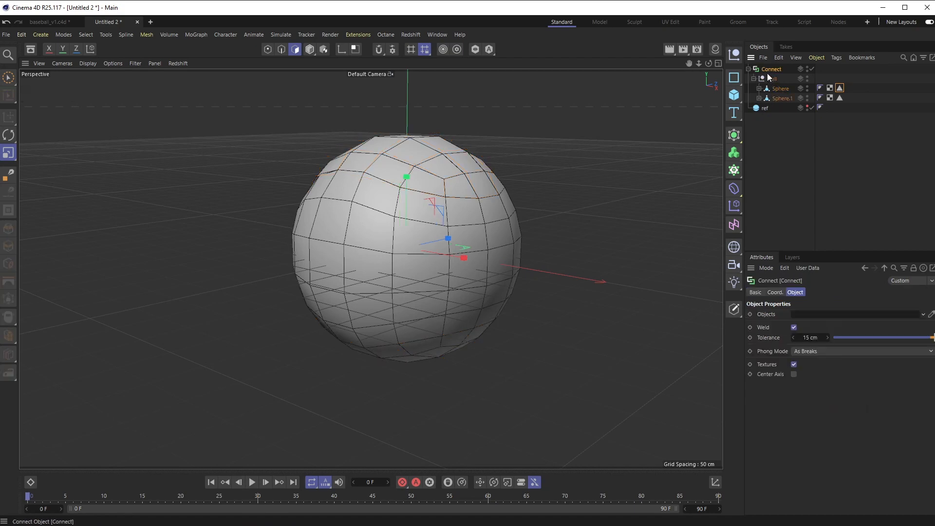
left_click(748, 68)
key("c")
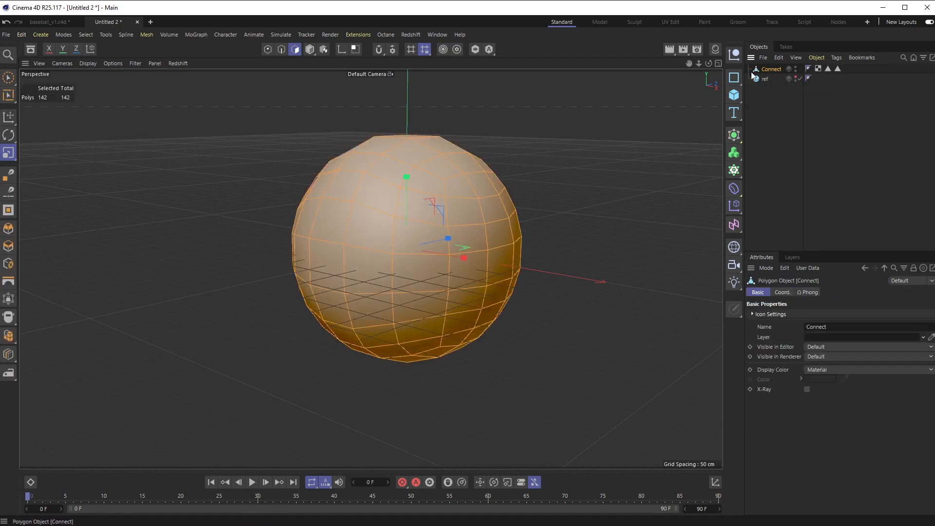
left_click_drag(371, 264, 418, 263, "alt")
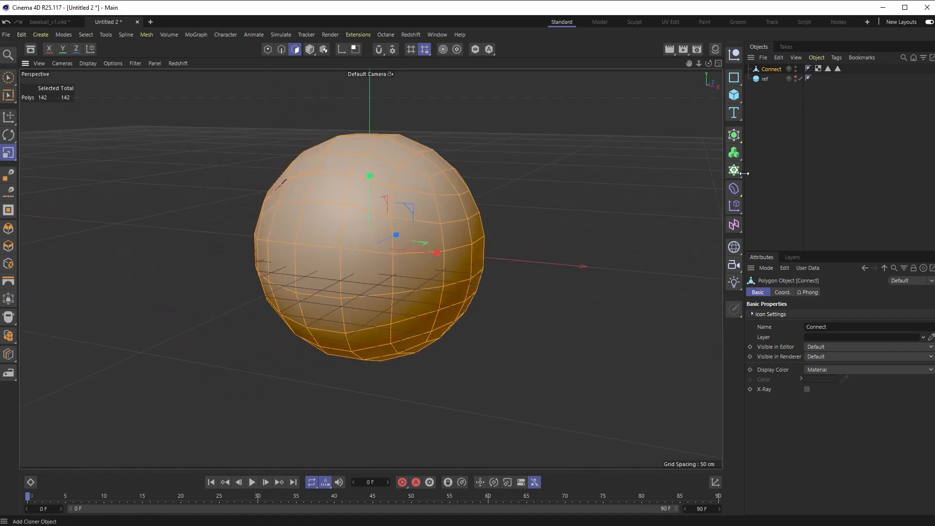
Select the polygons stored in the face_1 selection tag on the Connect object.
left_click(830, 70)
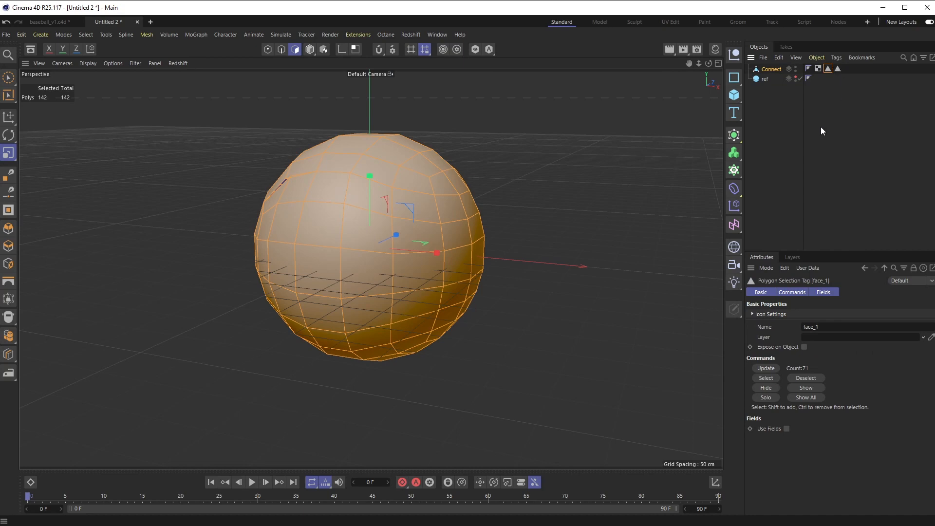
left_click(773, 379)
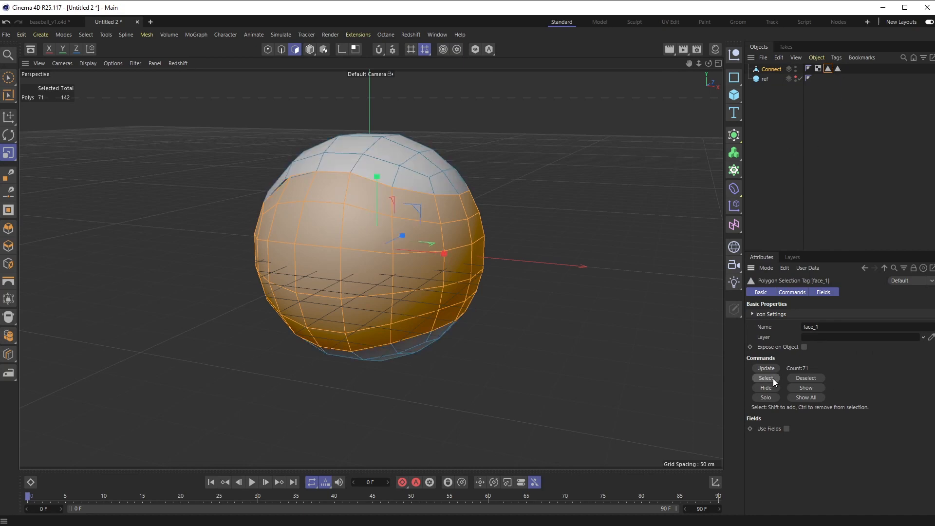
left_click_drag(597, 318, 536, 268, "alt")
Try moving the selected face_1 polygons, undo the move, and reselect the Connect object.
key("e")
key("ctrl+z")
left_click_drag(470, 258, 300, 197)
key("ctrl+z")
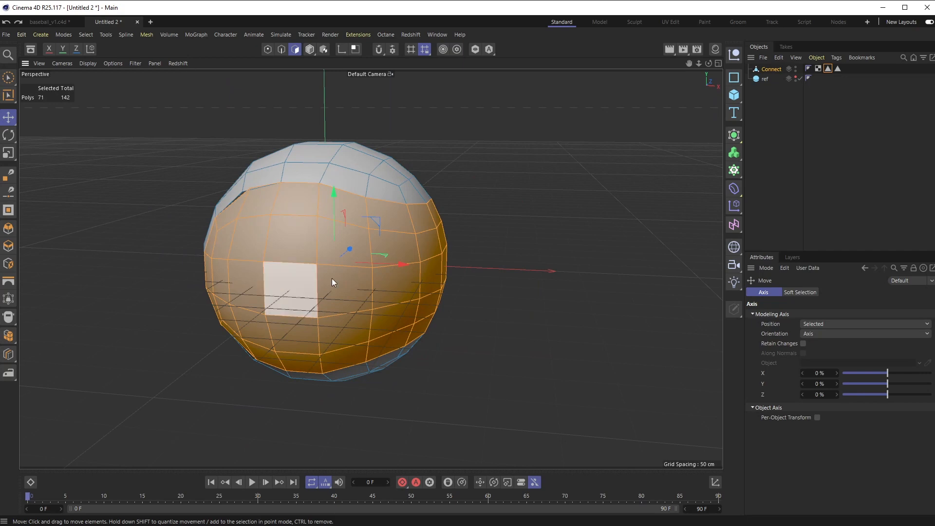
left_click(784, 97)
left_click(772, 69)
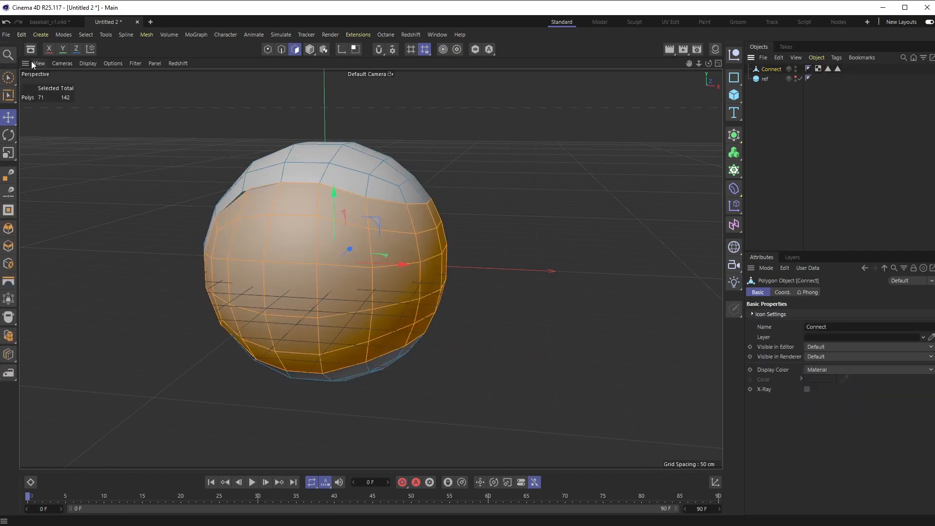
Weld the two separated points at the open gap in the upper seam of the Connect object into one.
left_click(9, 77)
scroll(238, 195, "down", 1)
scroll(251, 175, "up", 5)
scroll(250, 175, "up", 2)
left_click(253, 194)
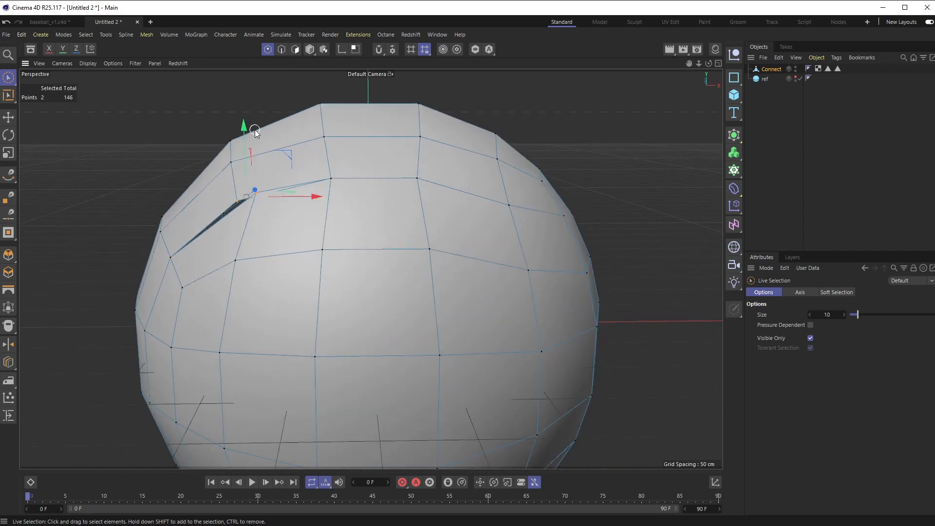
key("m")
key("q")
mouse_move(235, 202)
left_mouse_down("alt")
mouse_move(308, 209)
mouse_move(243, 205)
left_mouse_up("alt")
scroll(244, 205, "up", 4)
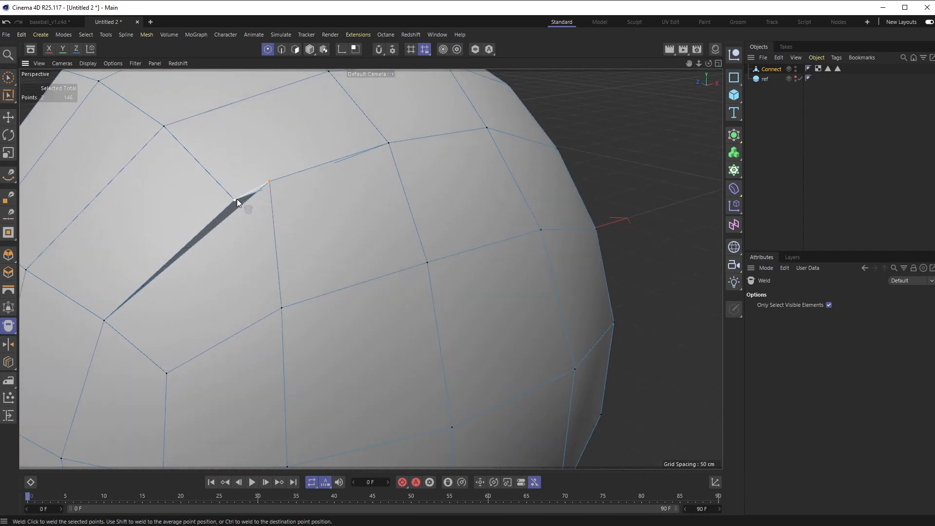
left_click(237, 200)
scroll(281, 243, "down", 6)
scroll(246, 223, "up", 8)
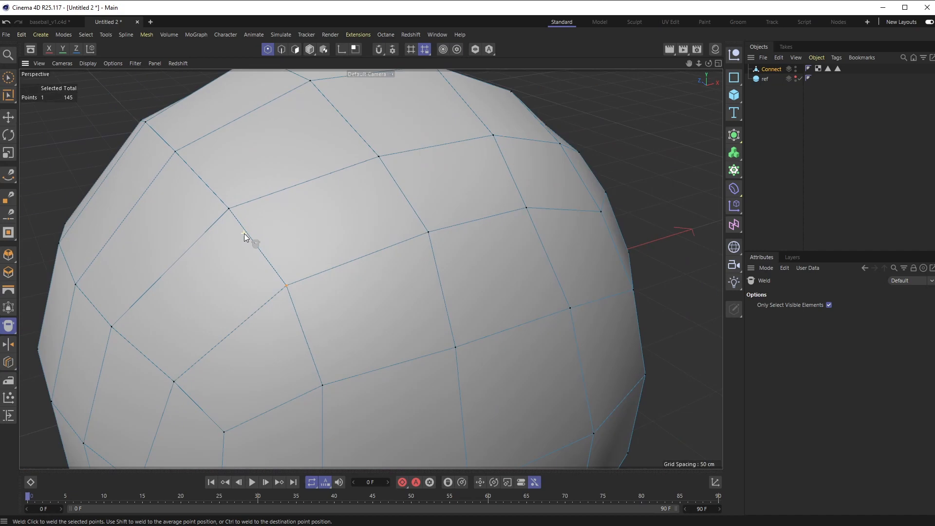
Try a Subdivision Surface on the Connect object to check the seam for gaps, and undo it.
scroll(244, 233, "down", 3)
middle_click_drag(241, 291, 294, 200, "alt")
left_click_drag(258, 253, 225, 239, "alt")
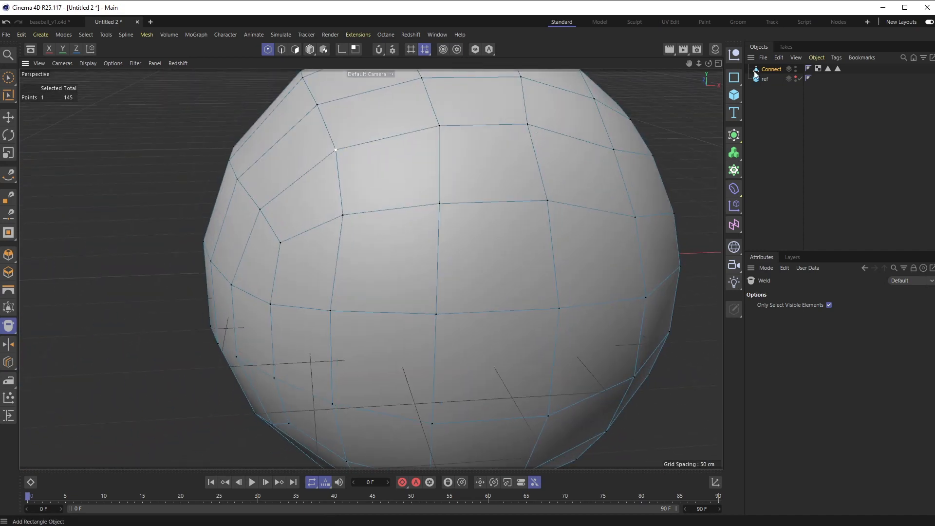
left_click(734, 136, "alt")
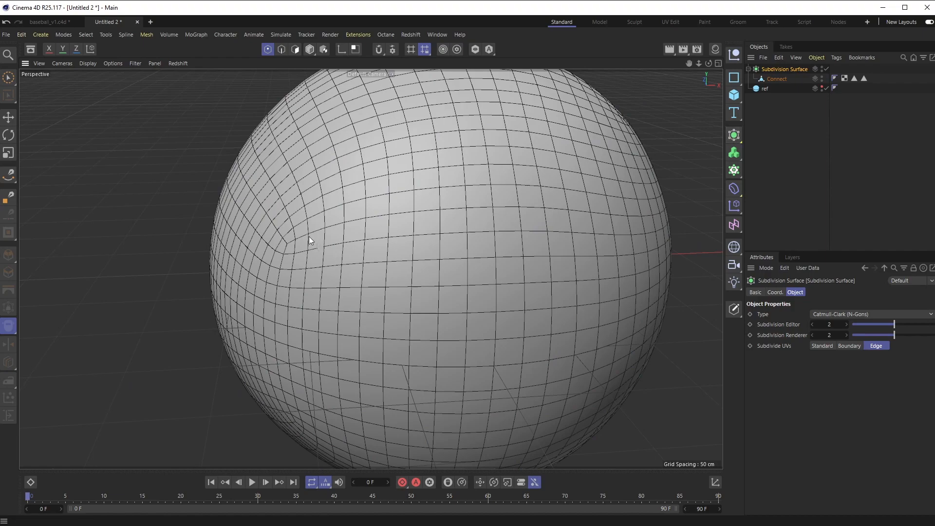
scroll(374, 256, "down", 5)
left_click_drag(367, 262, 194, 372, "alt")
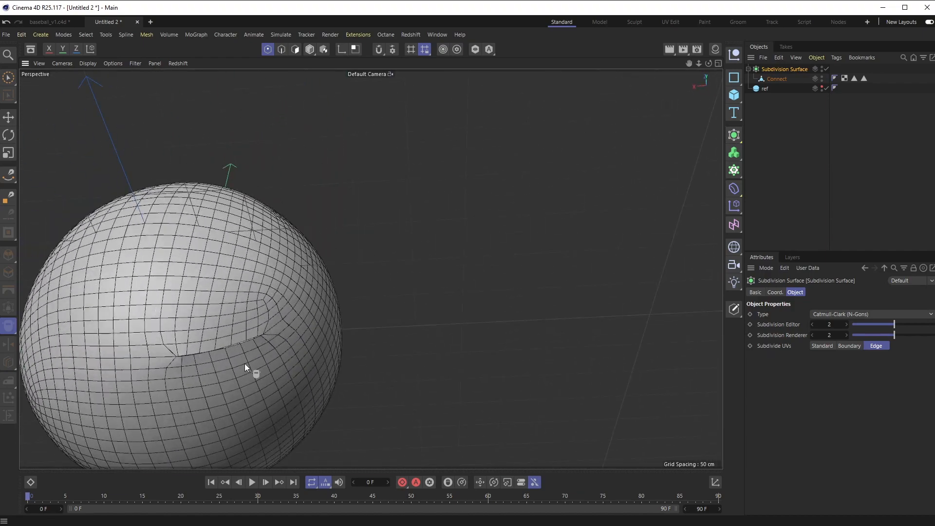
key("ctrl+z")
Weld the two separated points at the remaining seam gap on the other side of the ball.
scroll(210, 366, "down", 2)
scroll(213, 365, "up", 5)
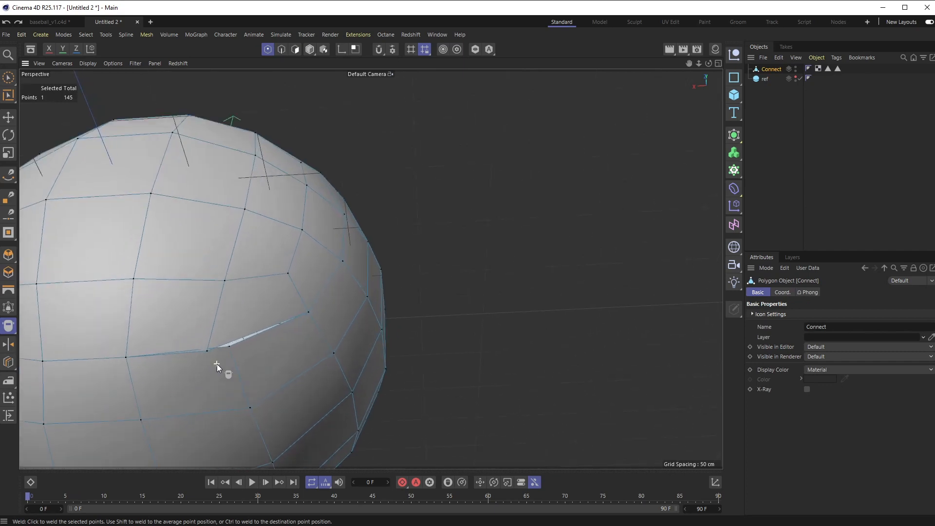
scroll(212, 356, "up", 2)
key("space")
key("space")
left_click(201, 343)
scroll(245, 370, "down", 5)
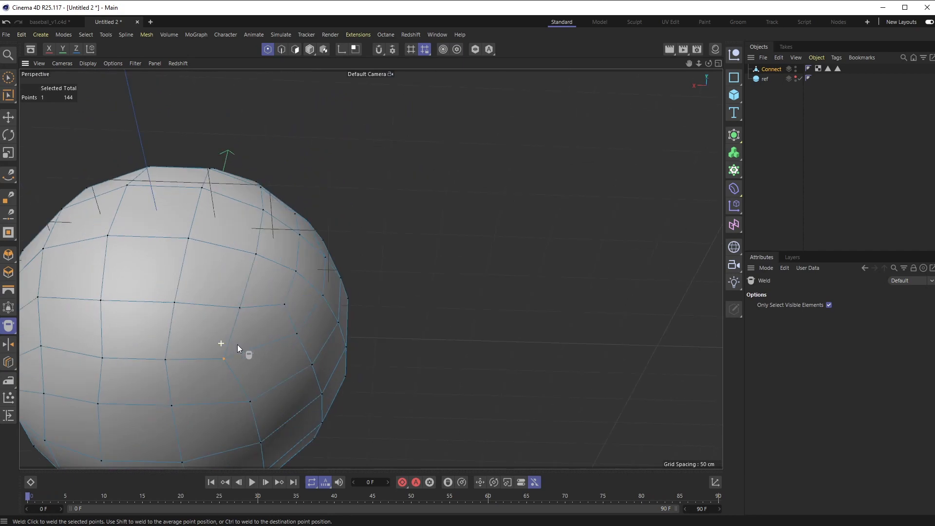
scroll(227, 361, "up", 3)
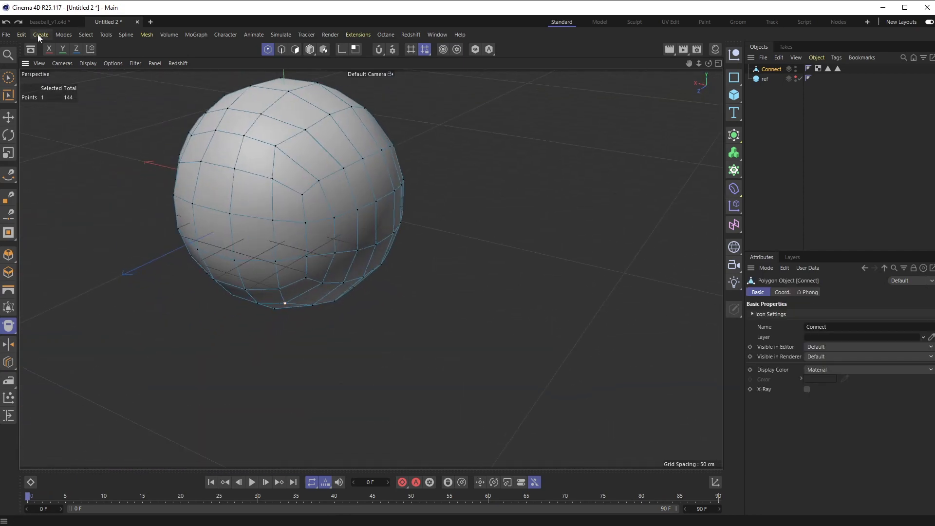
left_click(9, 76)
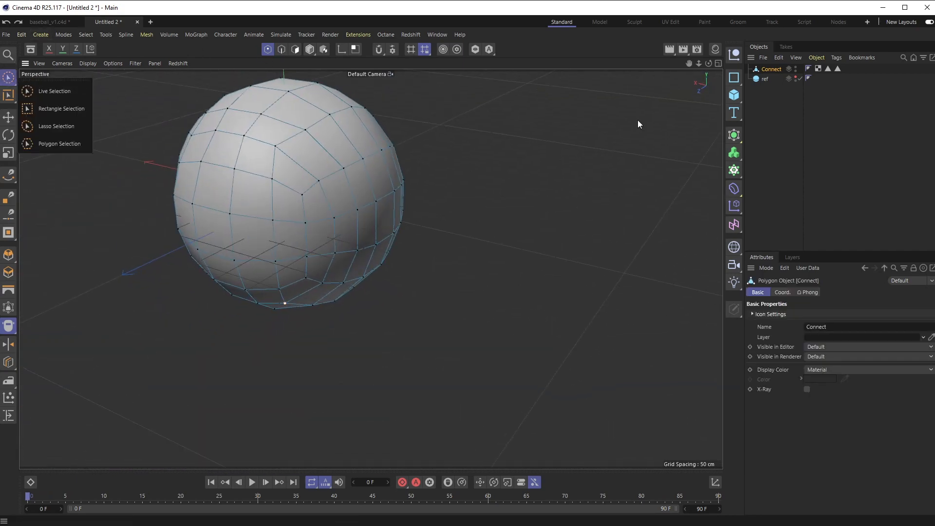
key("m")
key("q")
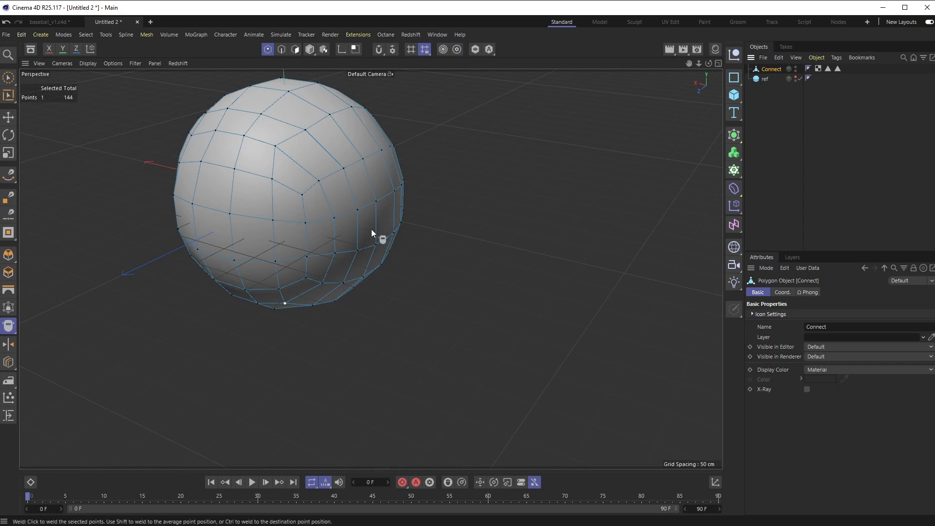
scroll(359, 244, "up", 5)
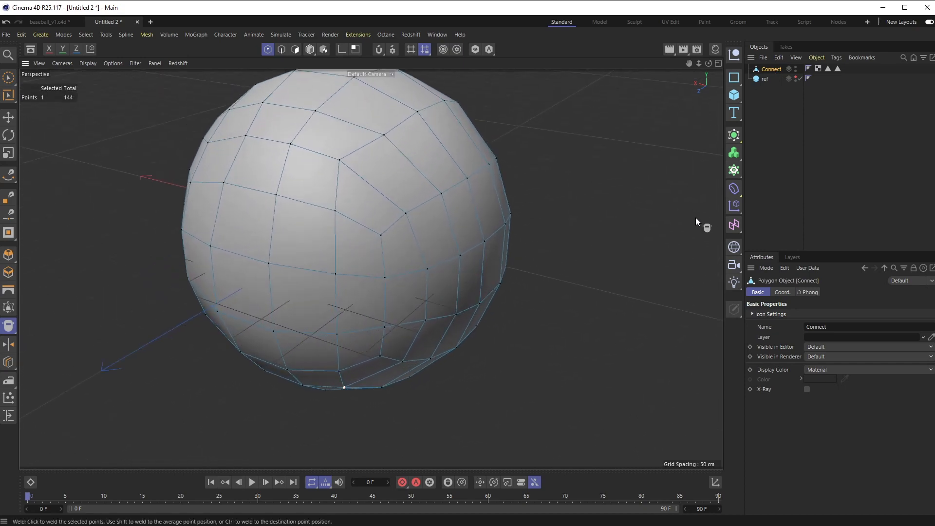
Select the polygons stored in the face_1 selection tag and make the Connect object active in polygon mode.
left_click(771, 84)
left_click(827, 68)
left_click(295, 49)
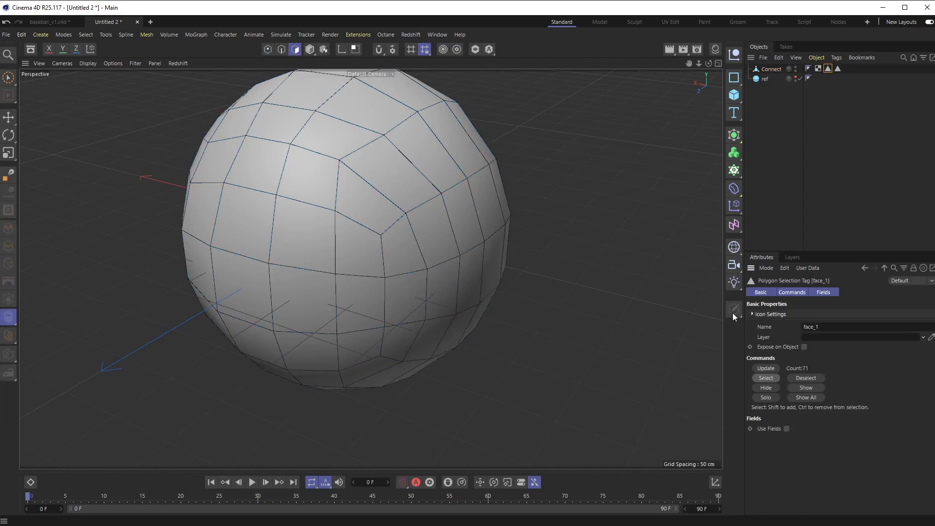
left_click(771, 70)
left_click_drag(517, 224, 328, 221, "alt")
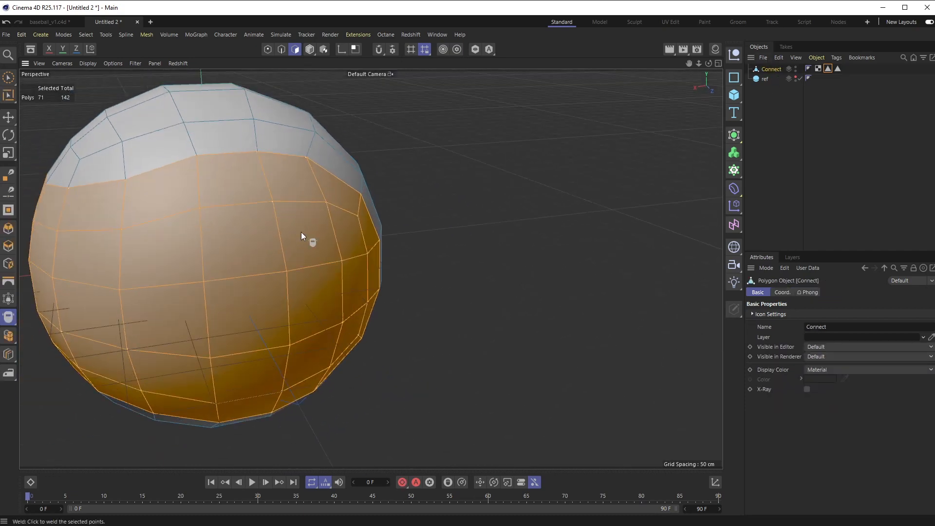
Inset the selected face_1 polygons with an offset of 6 cm and a subdivision of 1.
key("i")
right_click(257, 188)
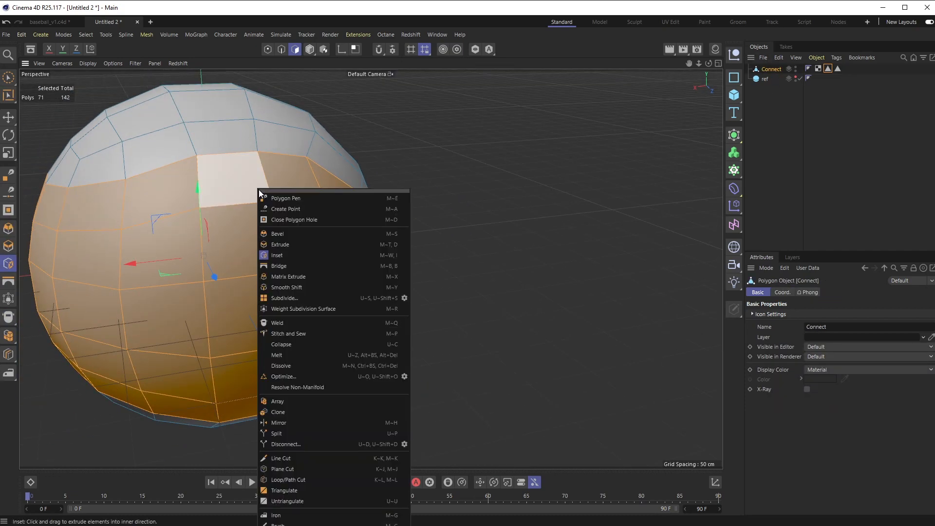
left_click(287, 254)
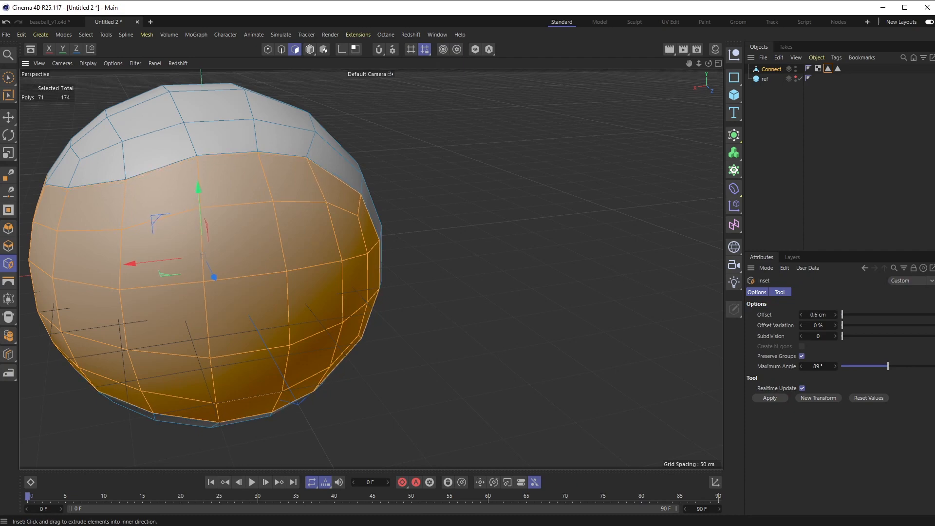
left_click_drag(301, 253, 308, 253)
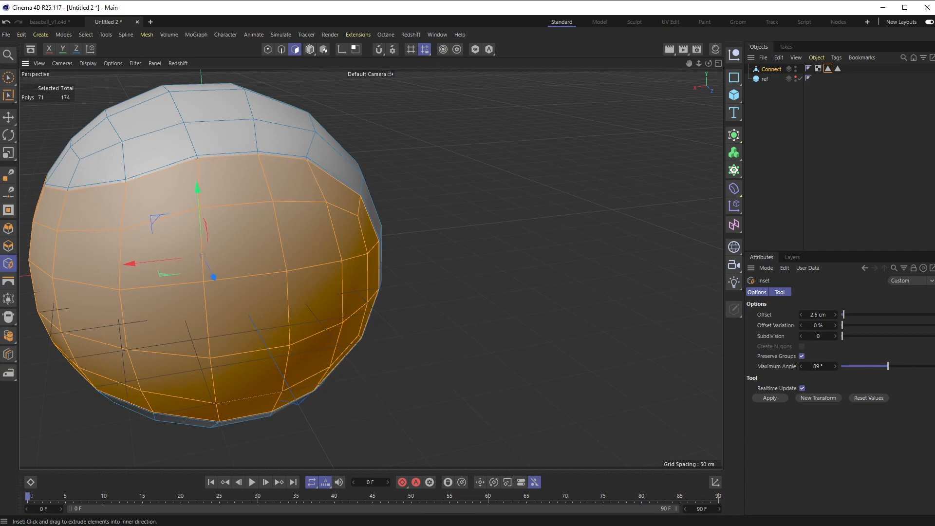
left_click_drag(844, 314, 847, 315)
key("Return")
left_click_drag(325, 202, 646, 312, "alt")
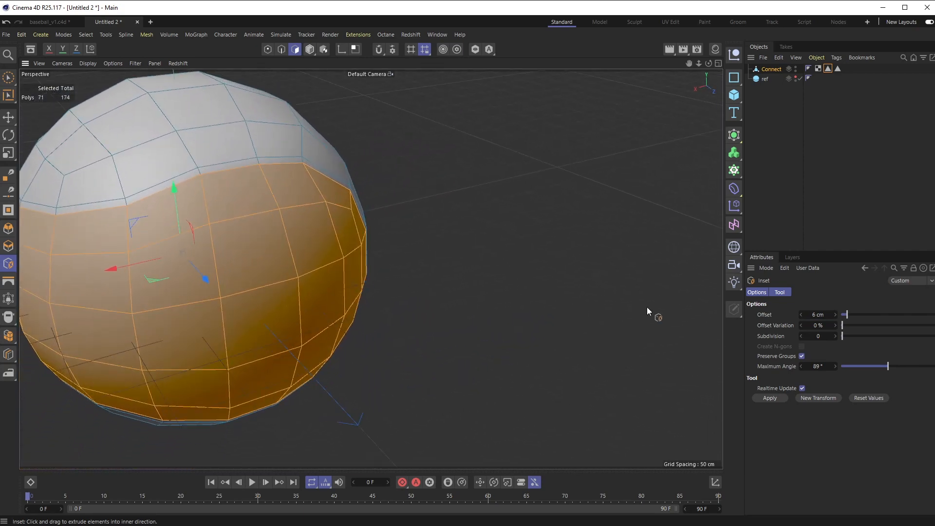
left_click(837, 335)
left_click_drag(309, 239, 318, 196, "alt")
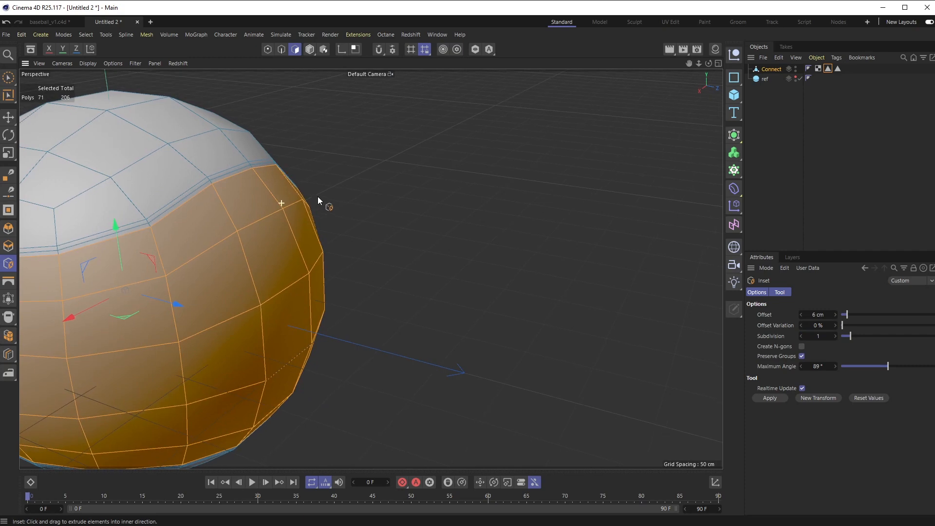
mouse_move(198, 179)
left_mouse_down("alt")
mouse_move(286, 182)
mouse_move(313, 163)
mouse_move(202, 192)
left_mouse_up("alt")
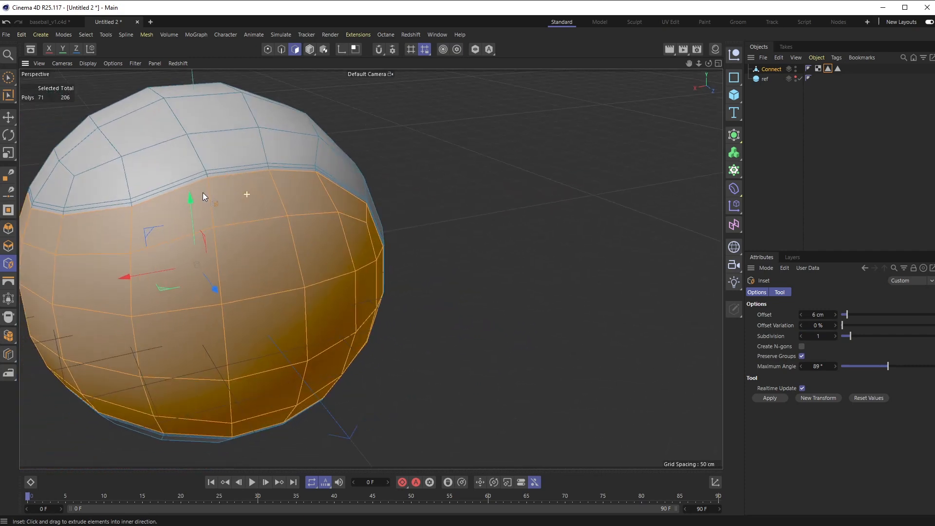
Select the polygons stored in the face_2 tag and inset them with a 6 cm offset and a subdivision of 1.
left_click(838, 68)
left_click(762, 377)
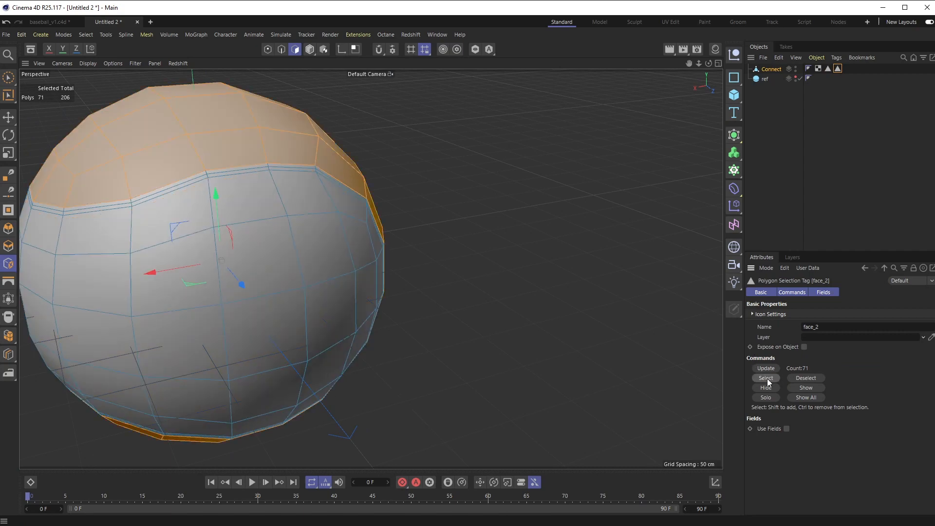
left_click_drag(254, 174, 235, 150, "alt")
right_click(222, 133)
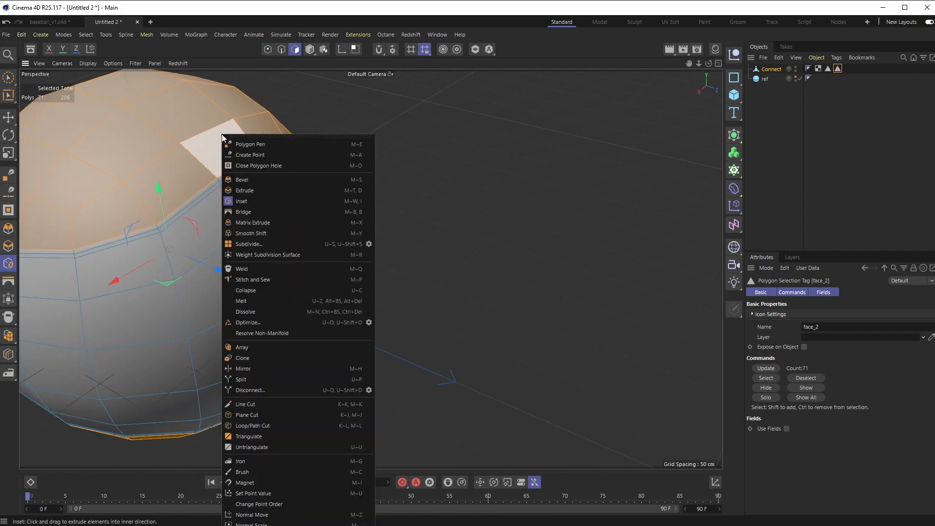
left_click(243, 204)
left_click(823, 315)
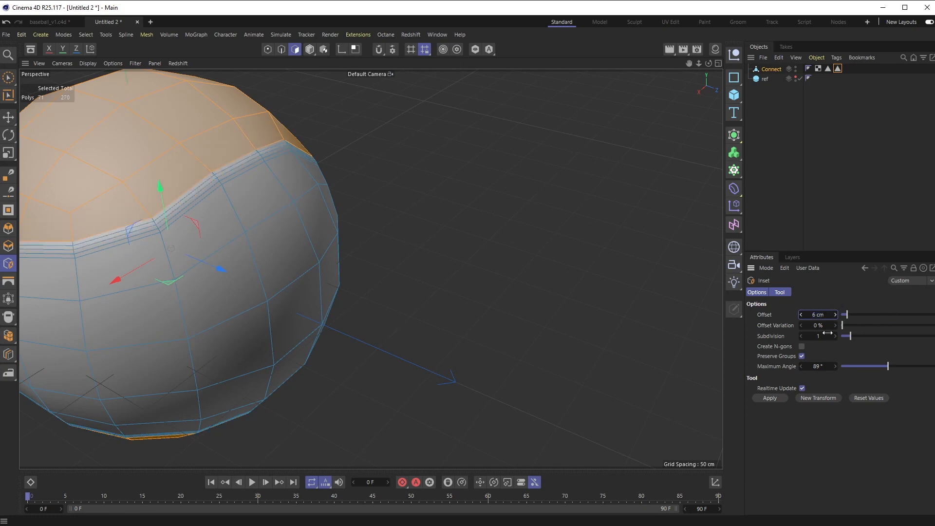
left_click_drag(269, 226, 308, 174, "alt")
Loop-select the two middle polygon loops running along the seam between the two pieces.
key("space")
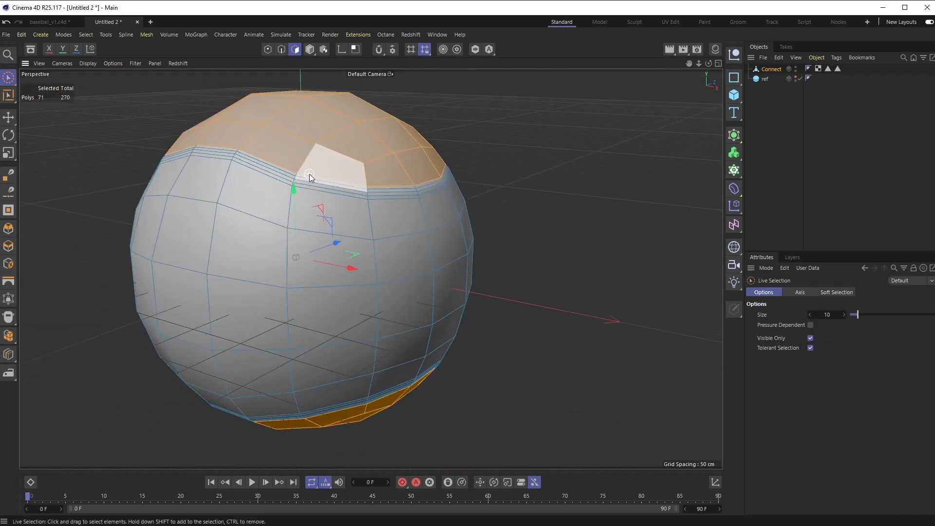
scroll(319, 178, "up", 5)
key("u")
key("l")
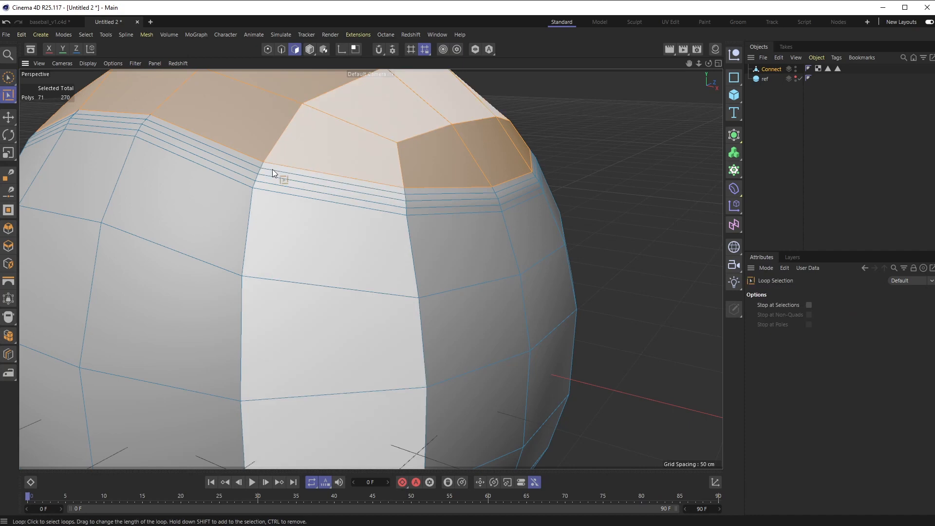
left_click(261, 176)
left_click(260, 172)
left_click(258, 177, "shift")
left_click_drag(243, 185, 320, 176, "alt")
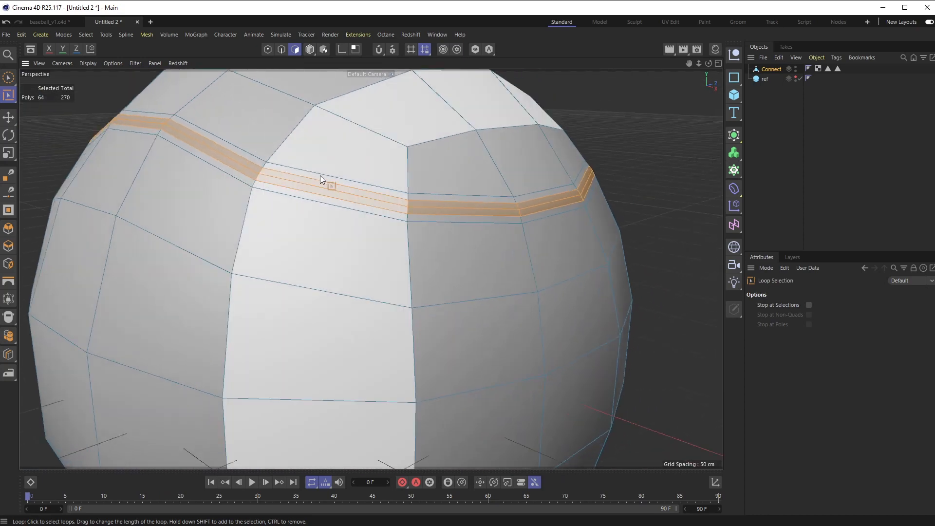
Store the selected seam loops as a new polygon selection on the Connect object.
left_click(82, 35)
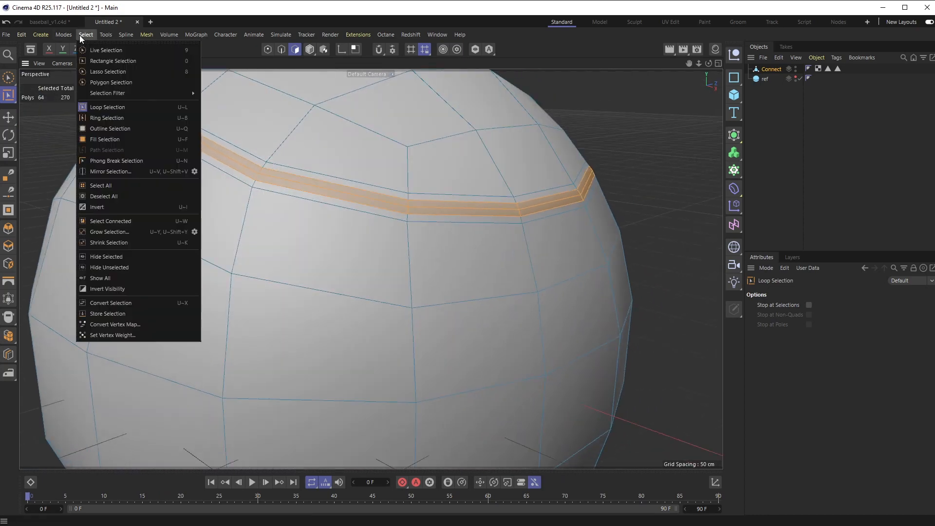
left_click(79, 35)
left_click(80, 35)
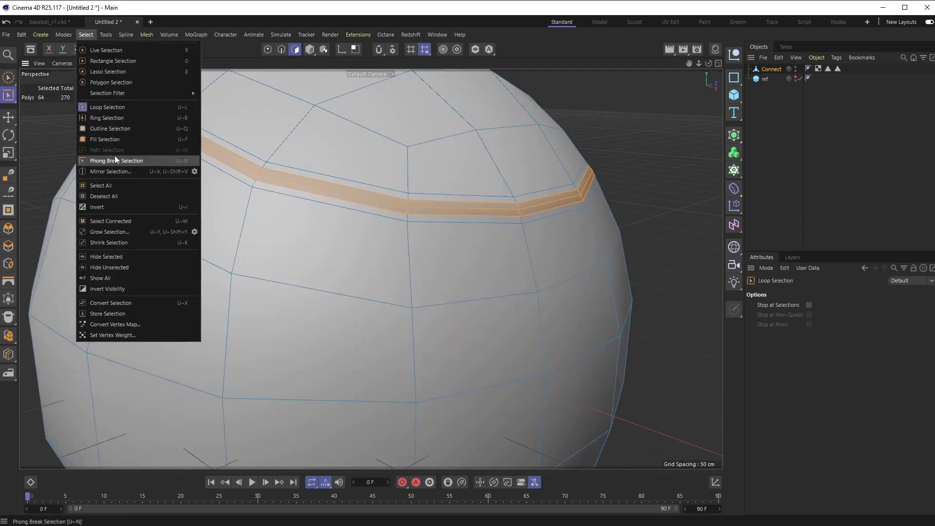
left_click(127, 313)
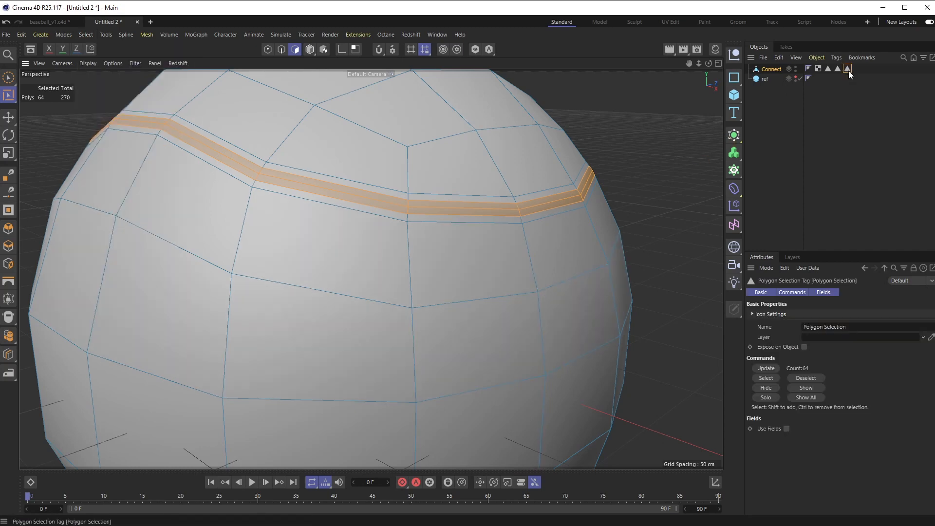
left_click_drag(609, 163, 483, 232, "alt")
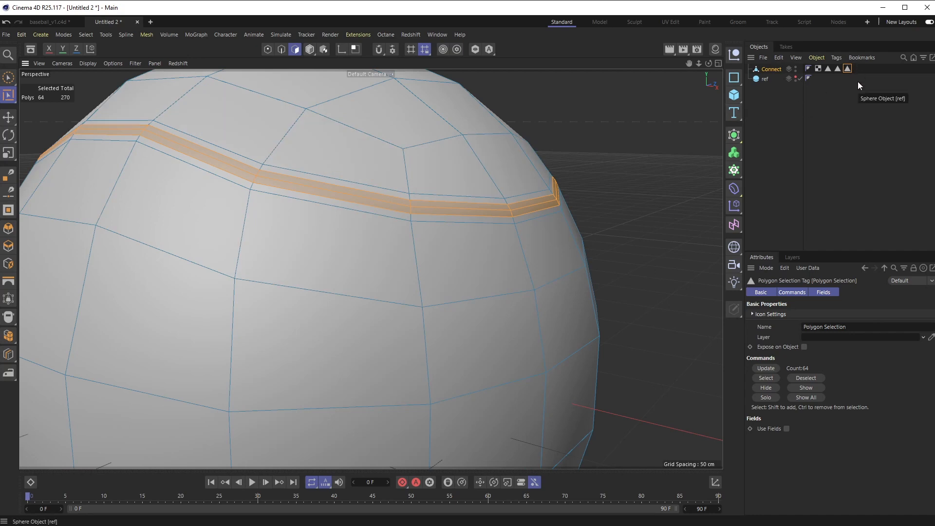
Try scaling the selected seam loops of the Connect object inward to form a groove.
left_click(771, 68)
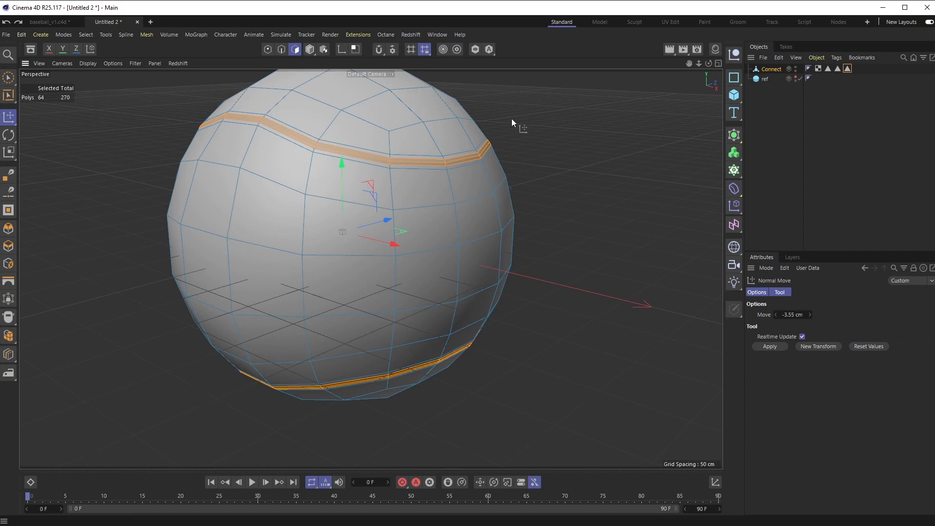
left_click_drag(511, 122, 521, 232, "alt")
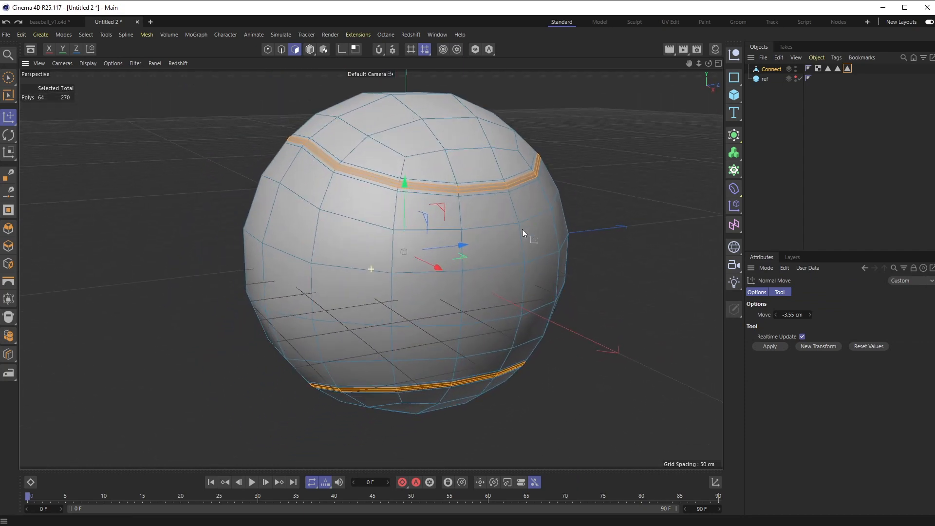
key("t")
left_click_drag(618, 233, 583, 243)
left_click_drag(582, 179, 734, 110, "alt")
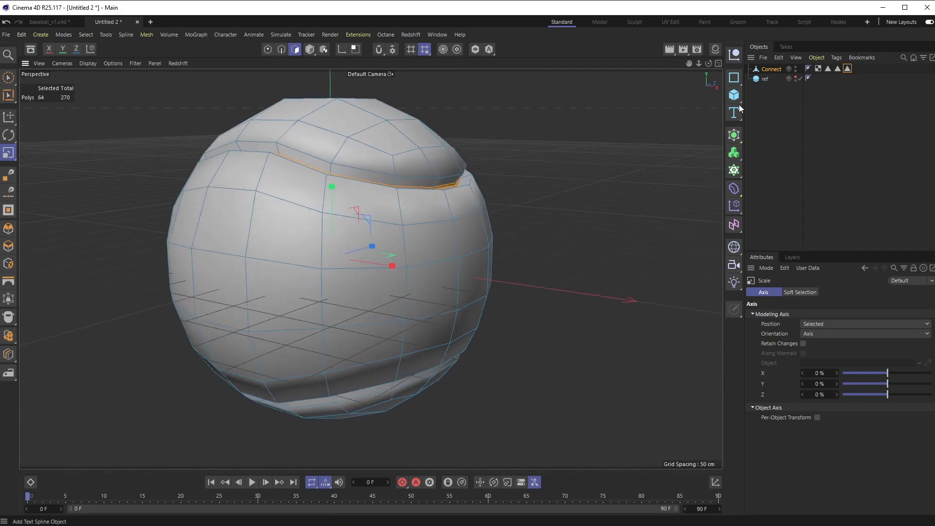
Preview the grooved ball under a Subdivision Surface, and undo both the subdivision and the scaling of the seam loops.
left_click(733, 135, "alt")
mouse_move(433, 237)
left_mouse_down("alt")
mouse_move(505, 239)
mouse_move(421, 235)
left_mouse_up("alt")
right_click_drag(455, 211, 430, 213, "alt")
mouse_move(448, 210)
left_mouse_down("alt")
mouse_move(481, 184)
mouse_move(444, 215)
left_mouse_up("alt")
key("ctrl+z")
left_click_drag(519, 239, 560, 220)
left_click_drag(498, 218, 466, 235)
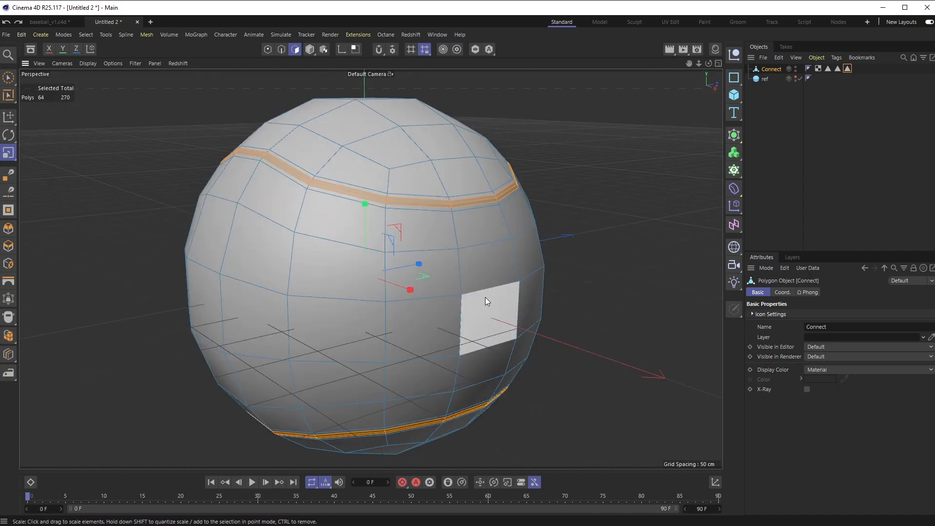
left_click_drag(508, 276, 434, 183, "alt")
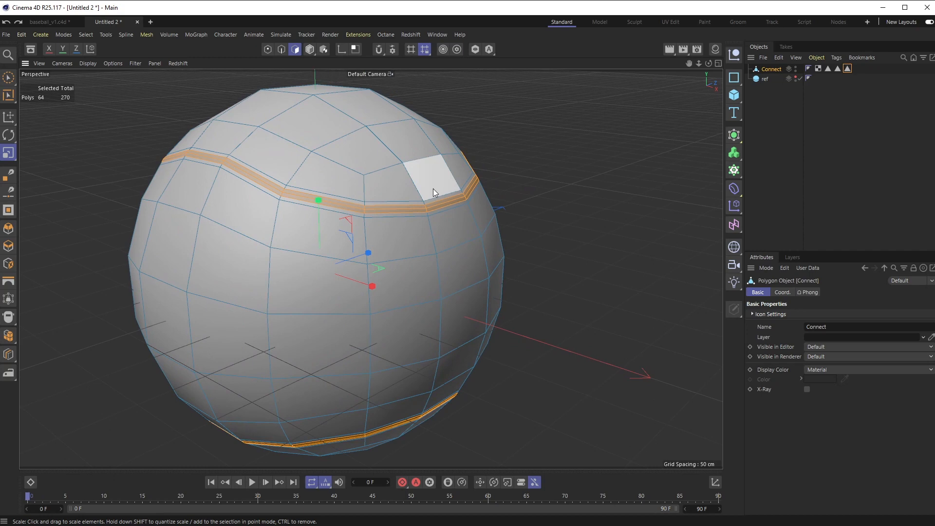
Push the selected seam loops inward with a Normal Move of -6 cm to form the groove.
right_click(433, 78)
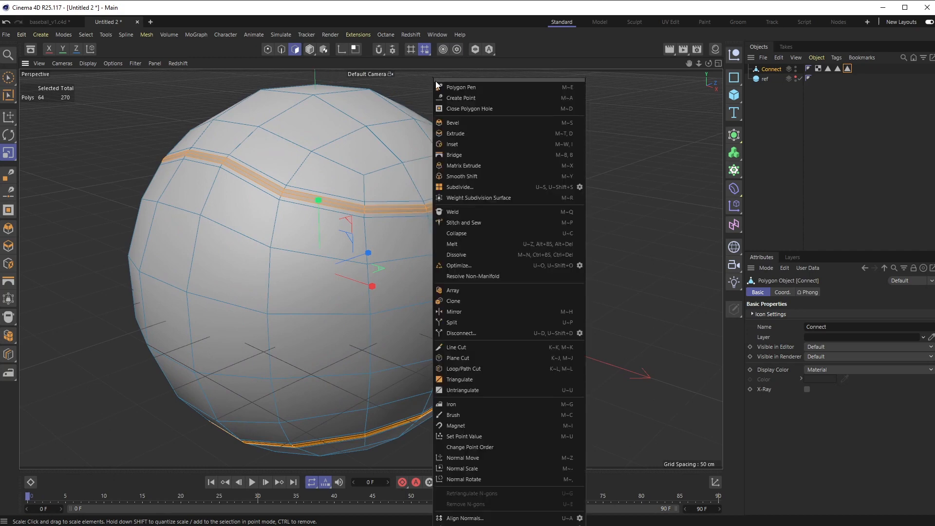
left_click(504, 460)
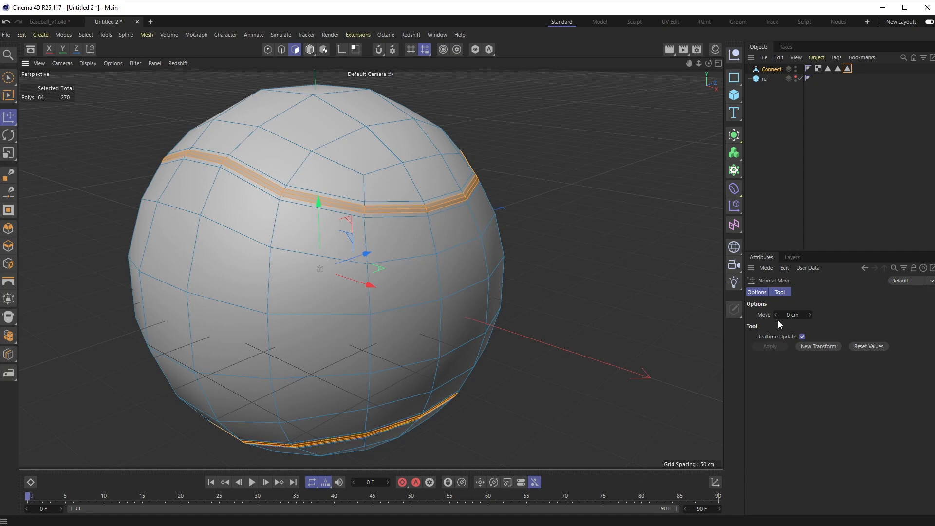
left_click(775, 314)
left_click(775, 314)
left_click(775, 315)
left_click(775, 314)
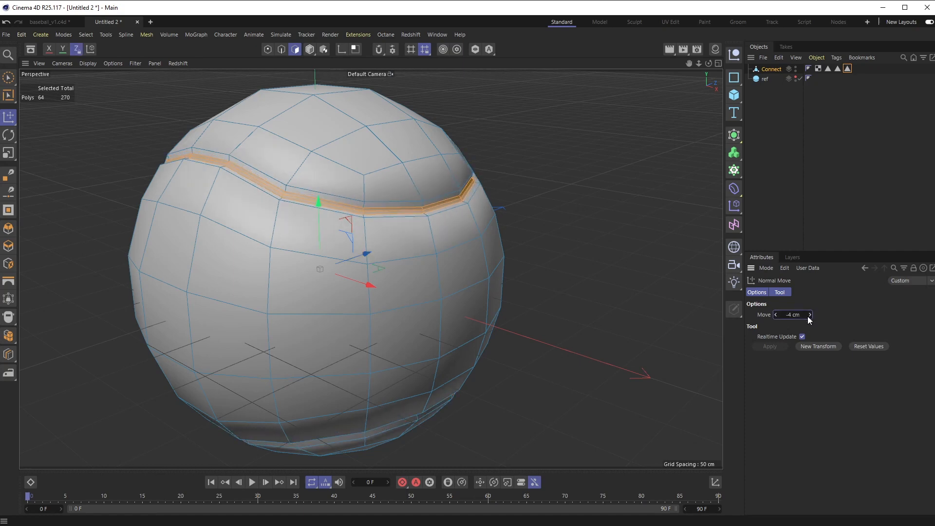
left_click(775, 315)
left_click(775, 315)
left_click(775, 314)
left_click(775, 315)
left_click_drag(430, 284, 495, 268, "alt")
left_click(811, 314)
left_click(810, 314)
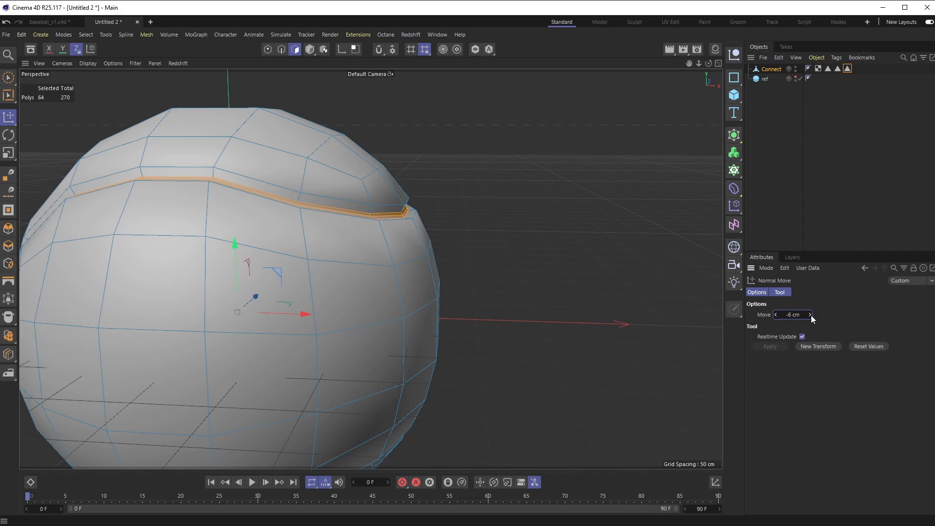
left_click_drag(487, 262, 323, 258, "alt")
scroll(365, 320, "down", 3)
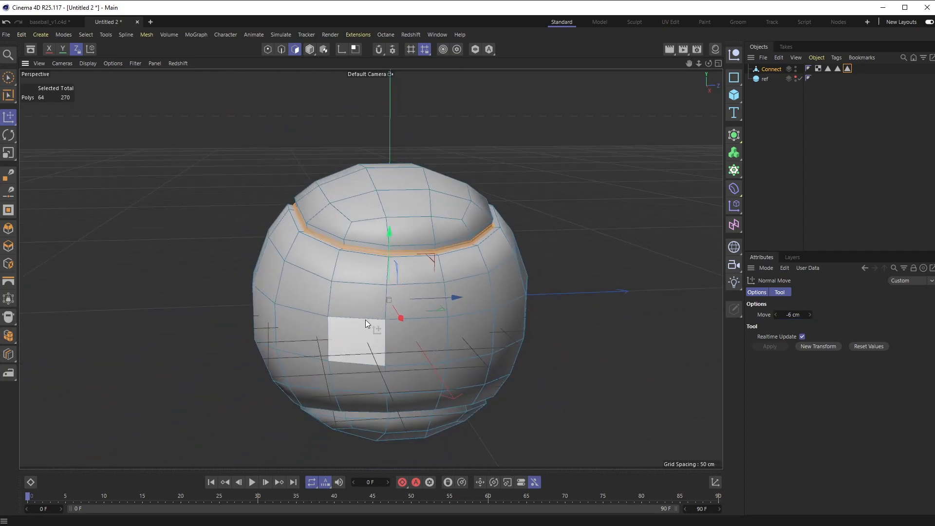
left_click_drag(365, 319, 443, 306, "alt")
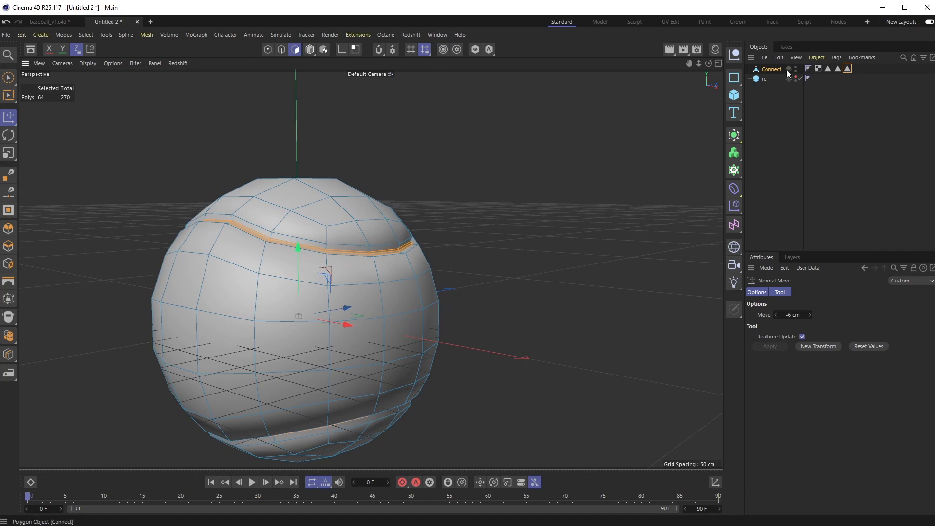
Put the Connect object inside a new Subdivision Surface and check the smoothed groove in the front and perspective views.
left_click(734, 135, "alt")
left_click_drag(539, 209, 389, 237, "alt")
key("F5")
middle_click(400, 352)
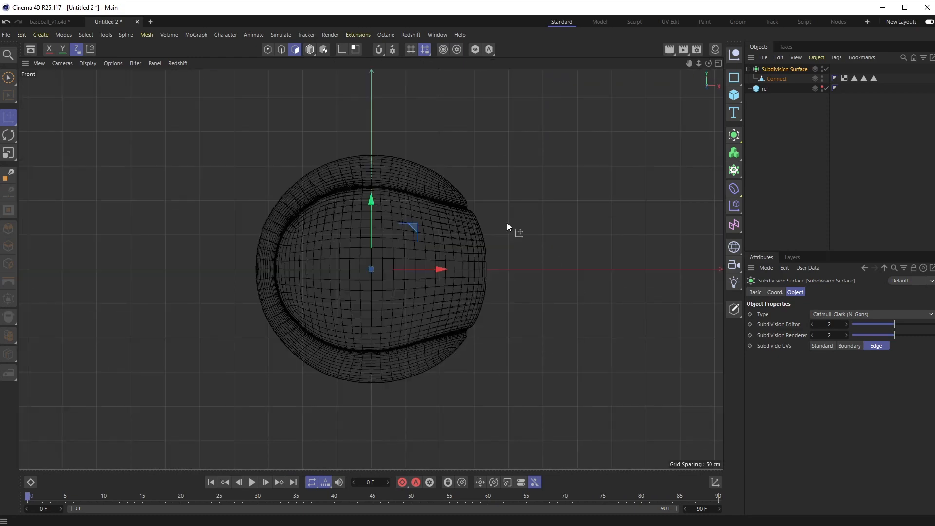
middle_click(521, 292)
middle_click(244, 215)
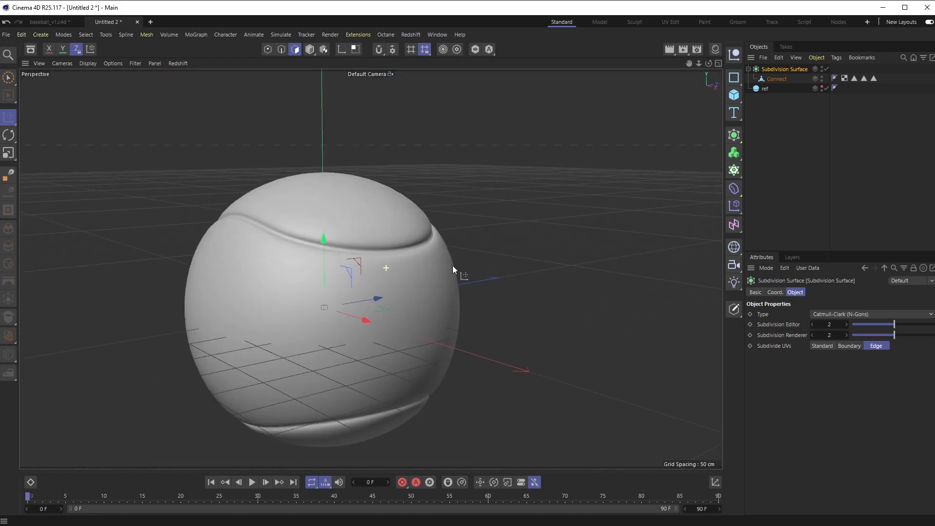
Apply a second Normal Move of -22 cm to the seam loops of the Connect object, and reduce its depth.
left_click(777, 78)
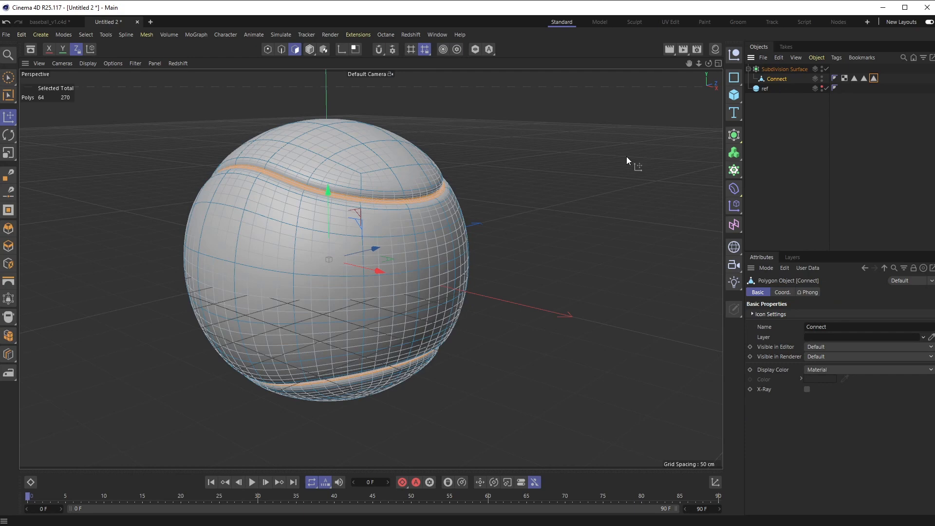
right_click(408, 200)
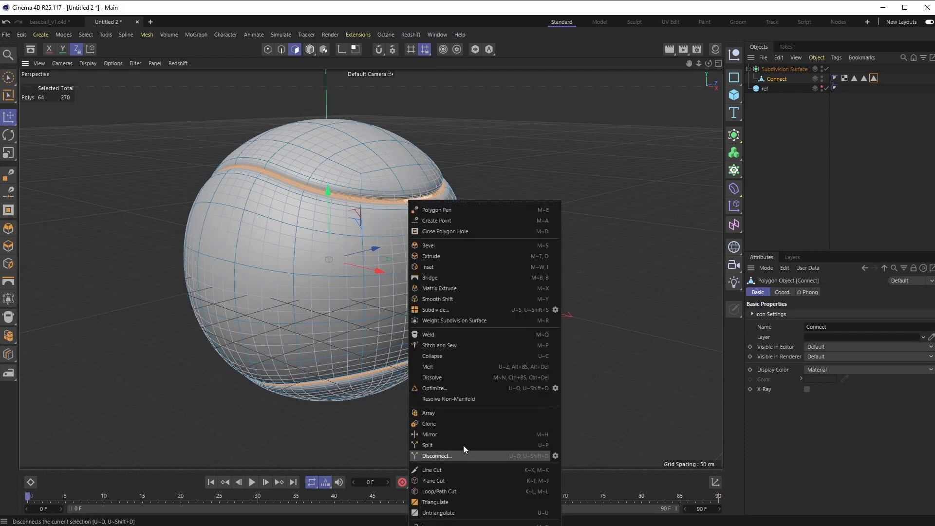
left_click(433, 523)
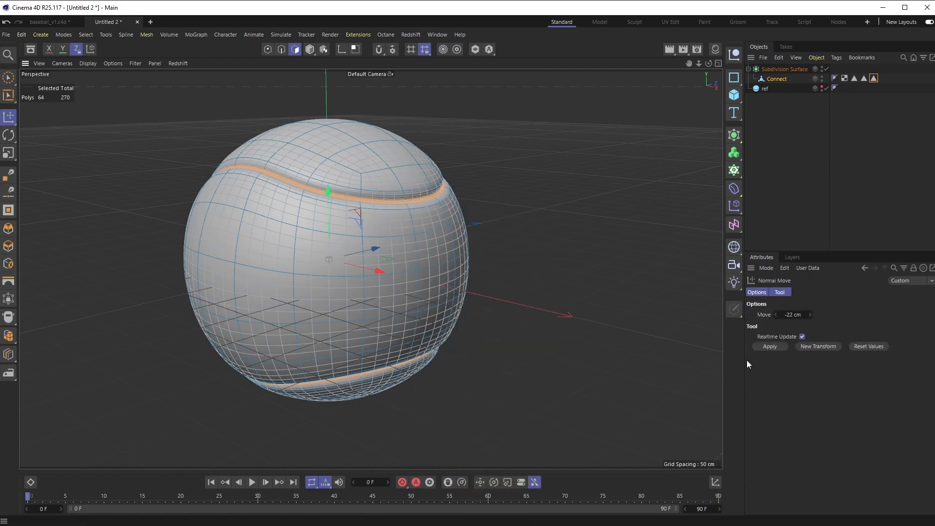
left_click(779, 347)
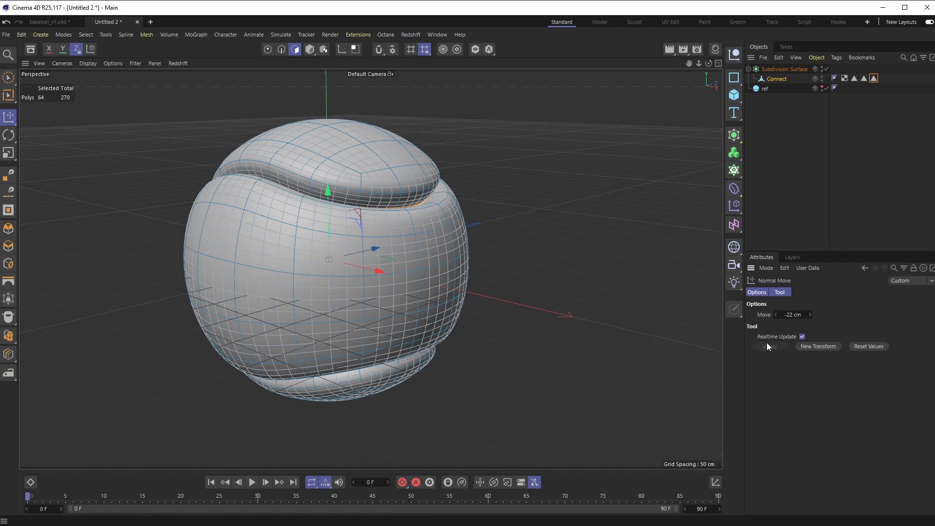
left_click_drag(801, 314, 814, 314)
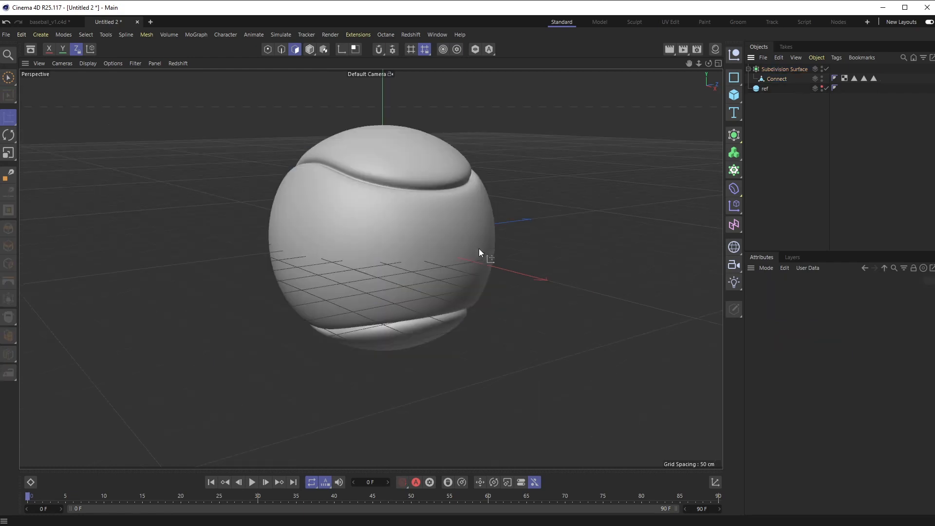
left_click_drag(478, 248, 492, 234, "alt")
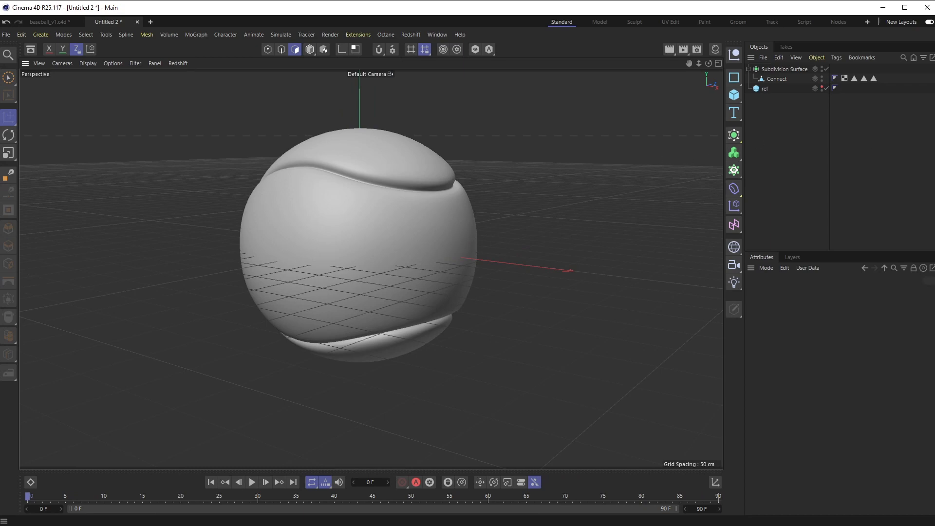
Create a Null and place the Subdivision Surface inside it.
left_click(749, 70)
left_click(781, 68)
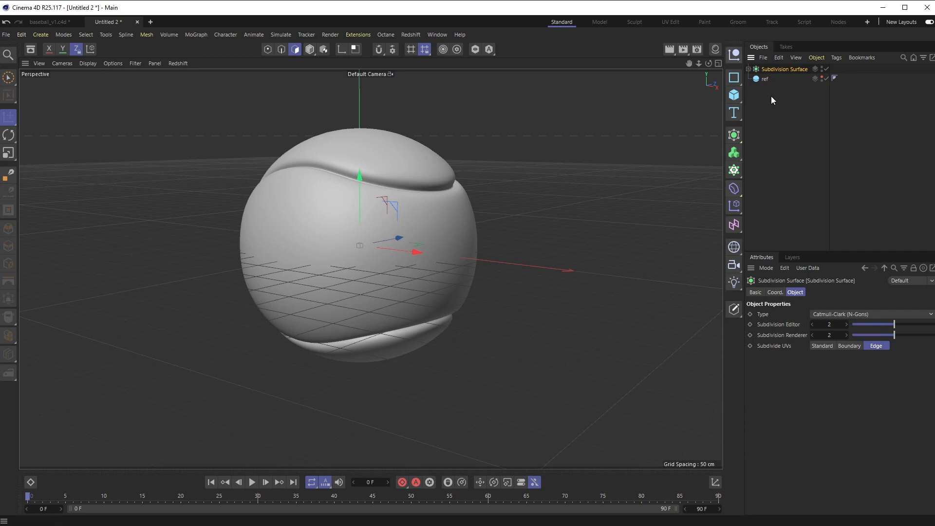
left_click(735, 53)
left_click(776, 78)
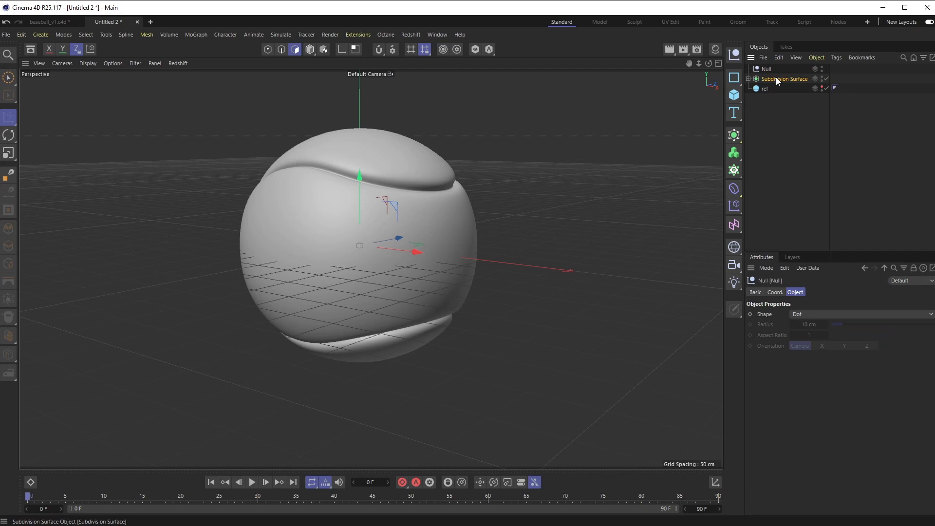
left_click_drag(767, 68, 769, 68)
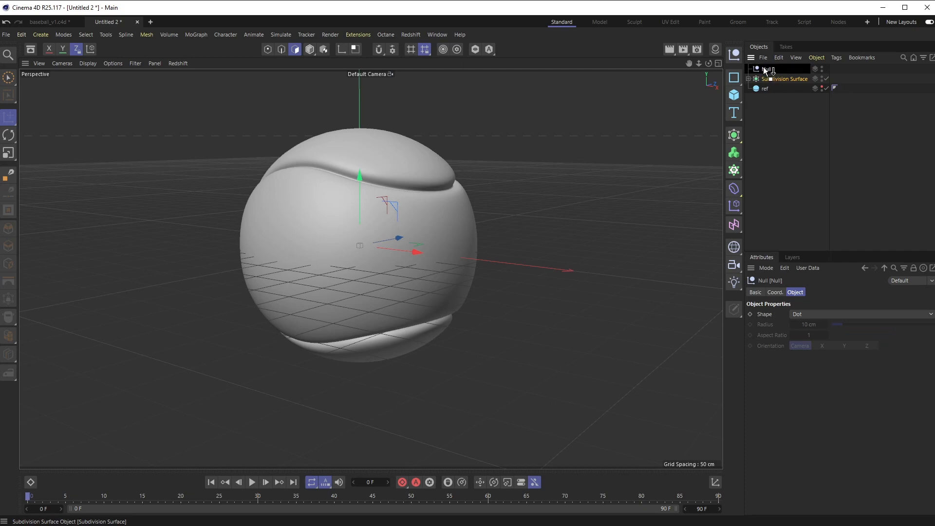
Add a Shrink Wrap deformer inside the Null above the Subdivision Surface, with the ref sphere as its target object.
left_click(733, 189)
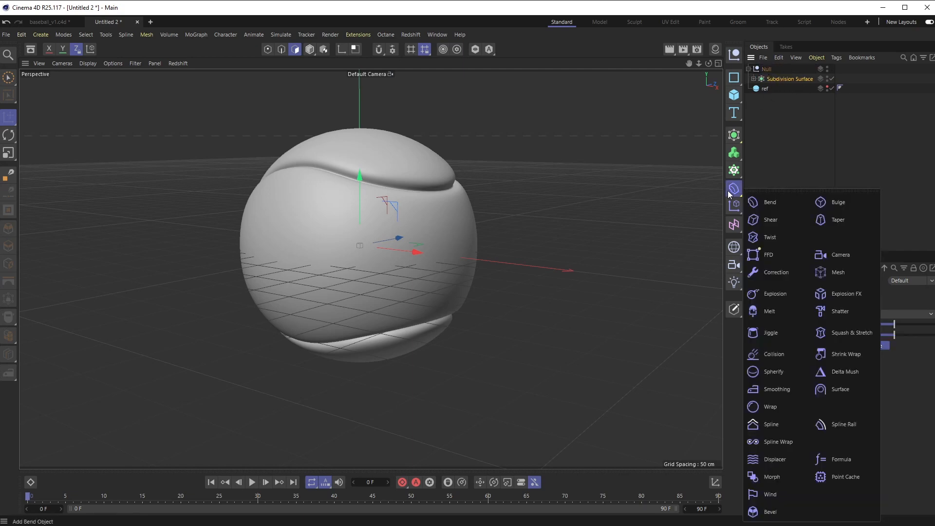
left_click(853, 352)
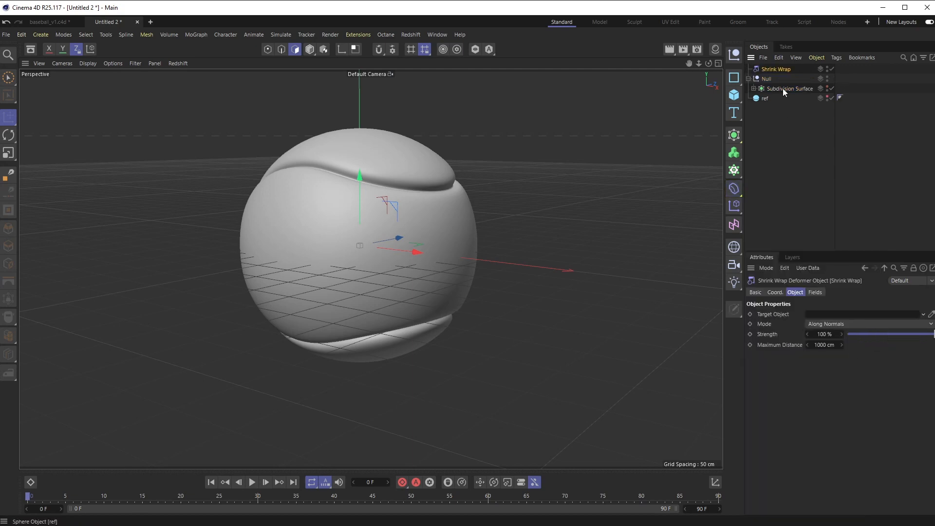
left_click_drag(772, 71, 772, 81)
left_click(766, 99)
left_click(772, 83)
left_click_drag(765, 99, 813, 319)
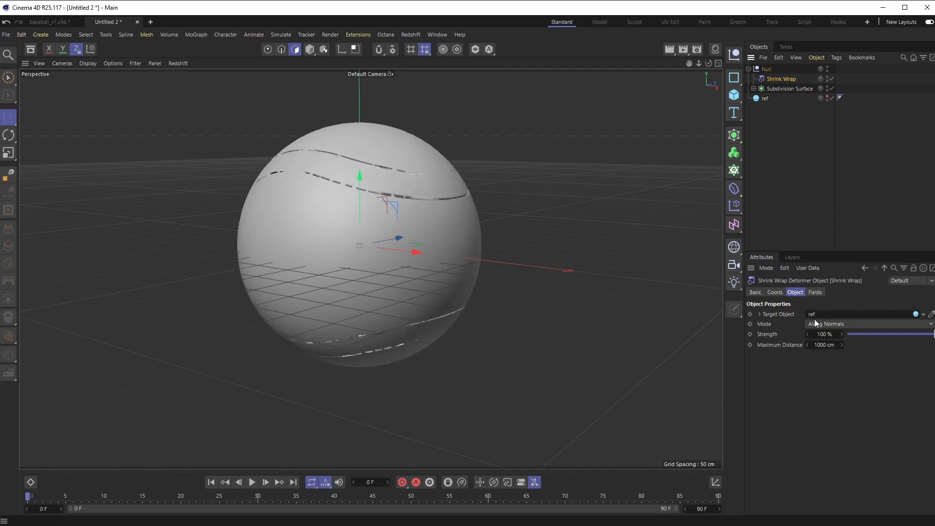
Lower the Shrink Wrap strength to 9.7 %, judging the seam groove up close.
left_click_drag(887, 337, 853, 336)
scroll(376, 305, "down", 5)
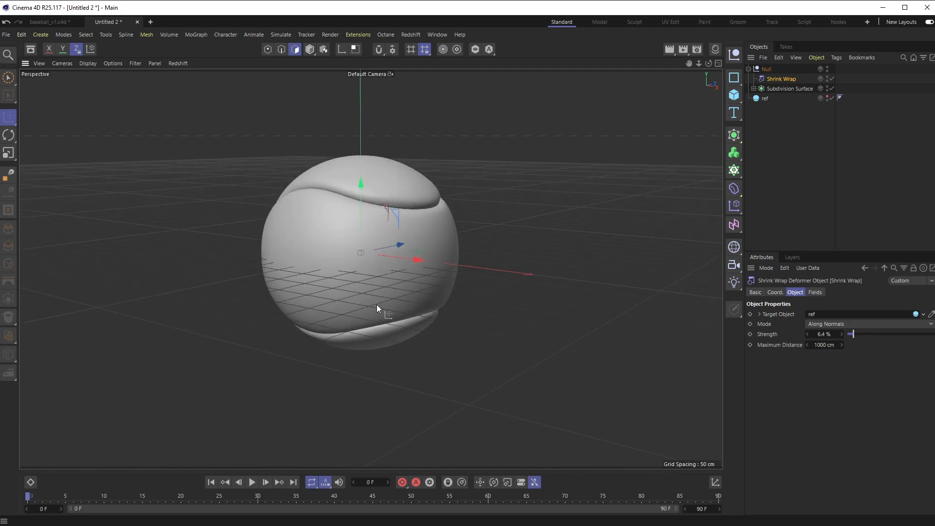
scroll(389, 292, "up", 10)
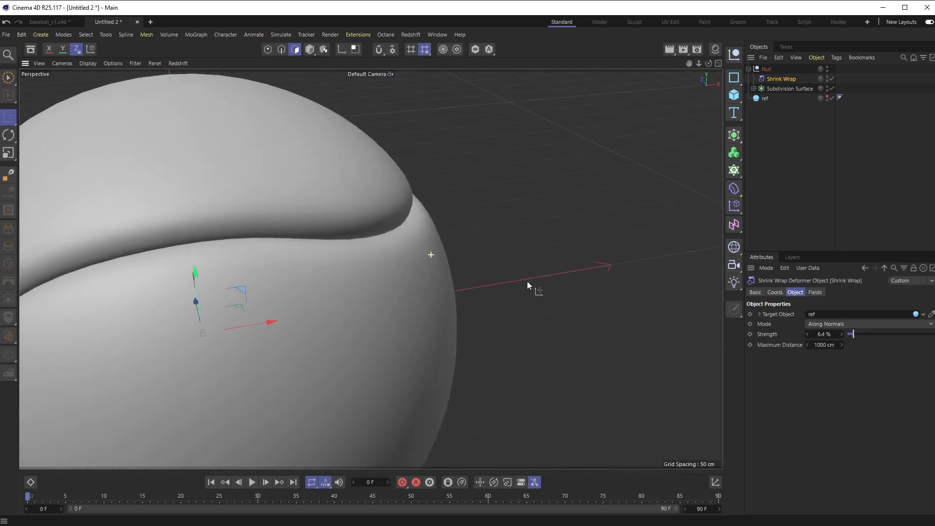
left_click_drag(526, 282, 417, 247, "alt")
left_click_drag(856, 329, 856, 331)
Examine the roundness and seam groove of the shrink-wrapped ball from several angles and distances.
scroll(536, 249, "down", 10)
left_click_drag(415, 320, 385, 251, "alt")
left_click_drag(499, 348, 449, 302, "alt")
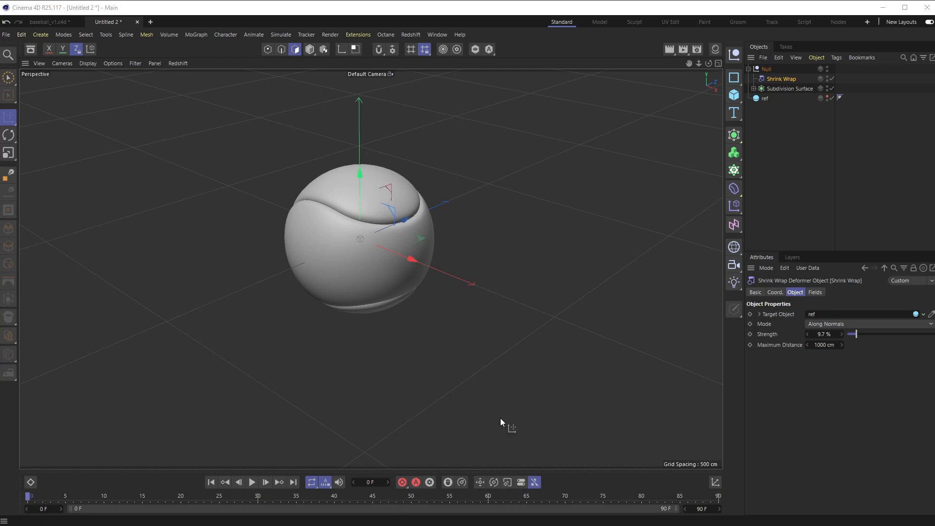
scroll(424, 250, "up", 5)
left_click_drag(377, 252, 346, 235, "alt")
scroll(331, 274, "down", 3)
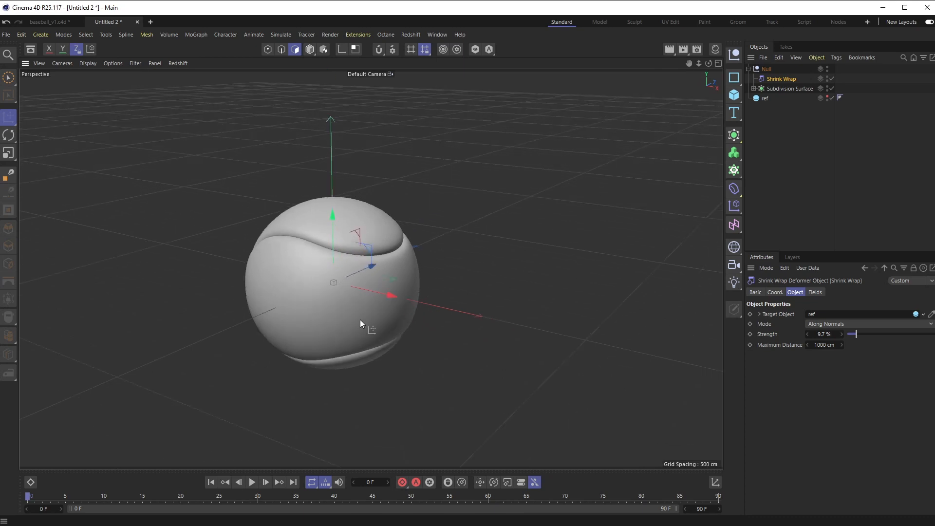
scroll(377, 298, "down", 1)
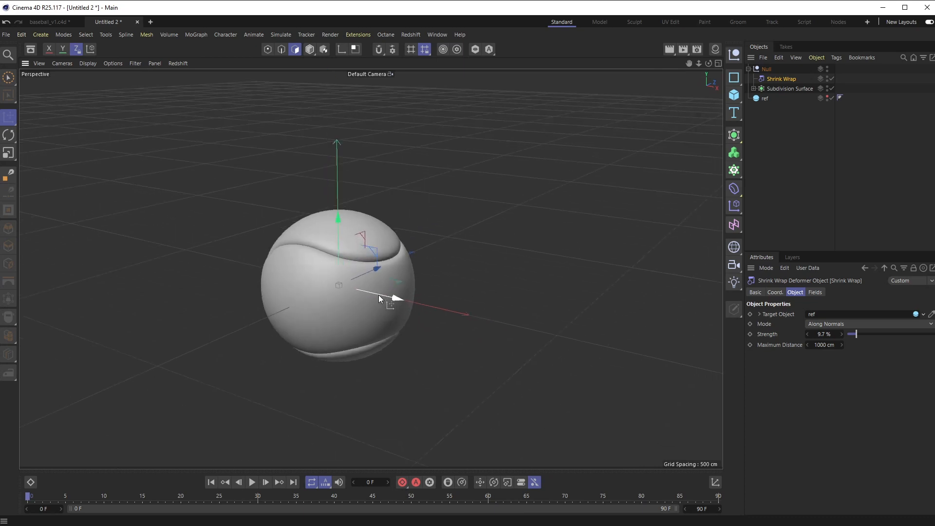
left_click_drag(409, 323, 400, 425, "alt")
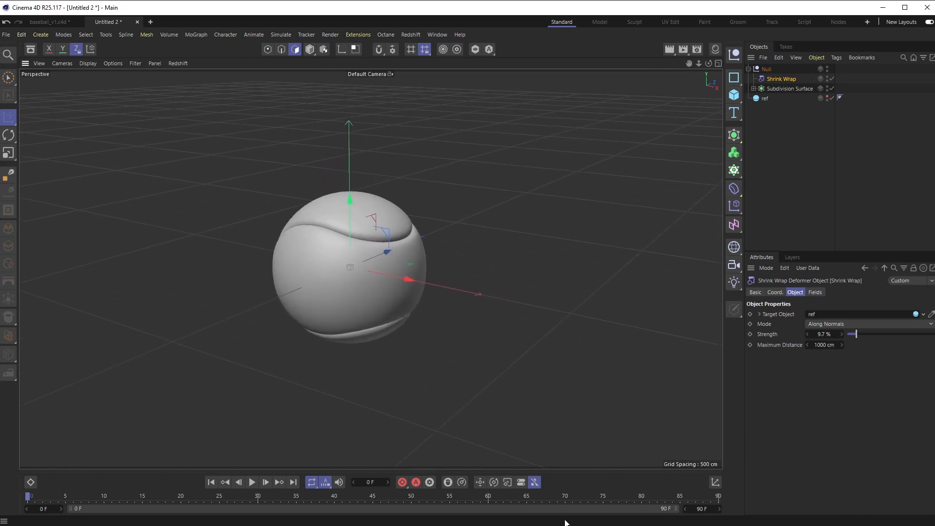